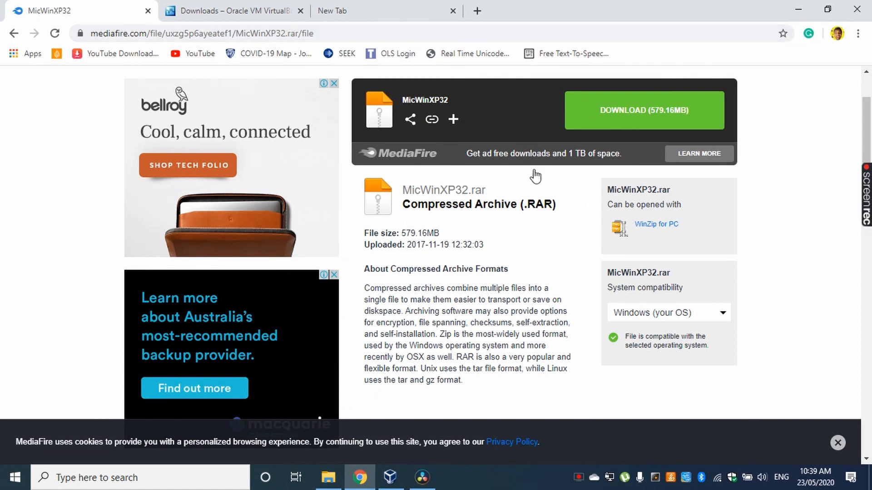
- Review the MediaFire download page for the MicWinXP32.rar archive
scroll(508, 286, "up", 1)
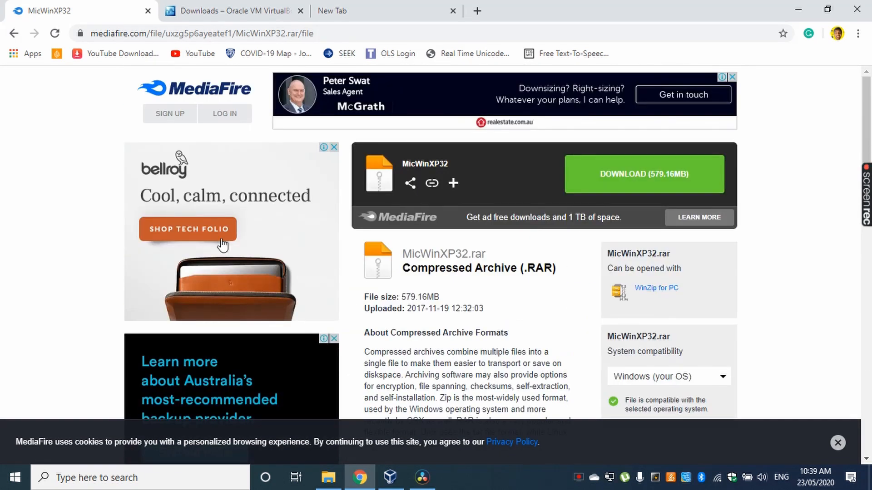
scroll(64, 191, "down", 8)
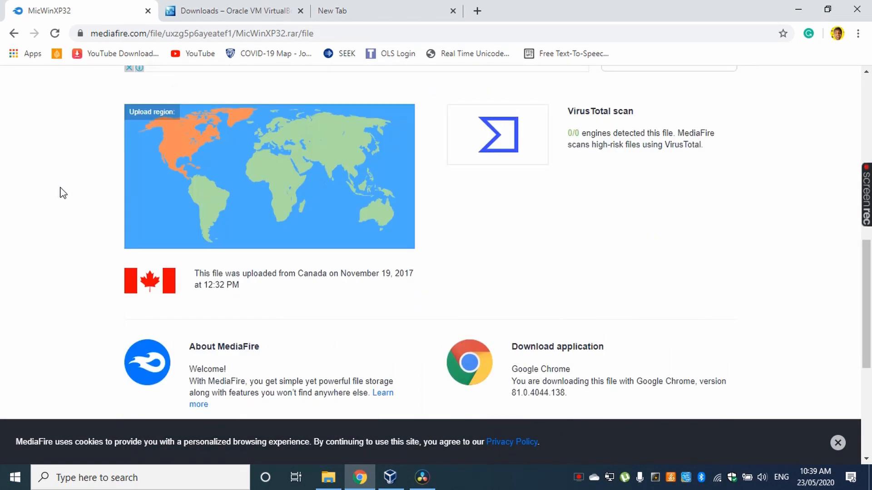
scroll(62, 193, "up", 7)
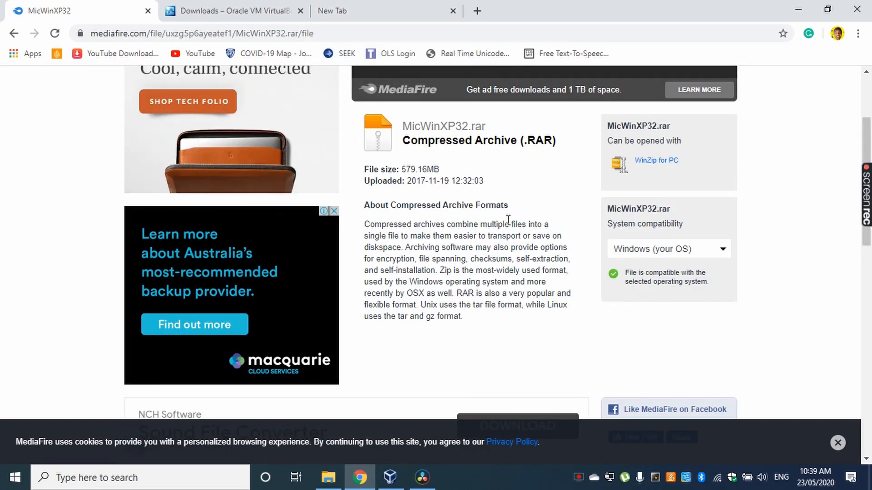
scroll(459, 282, "down", 1)
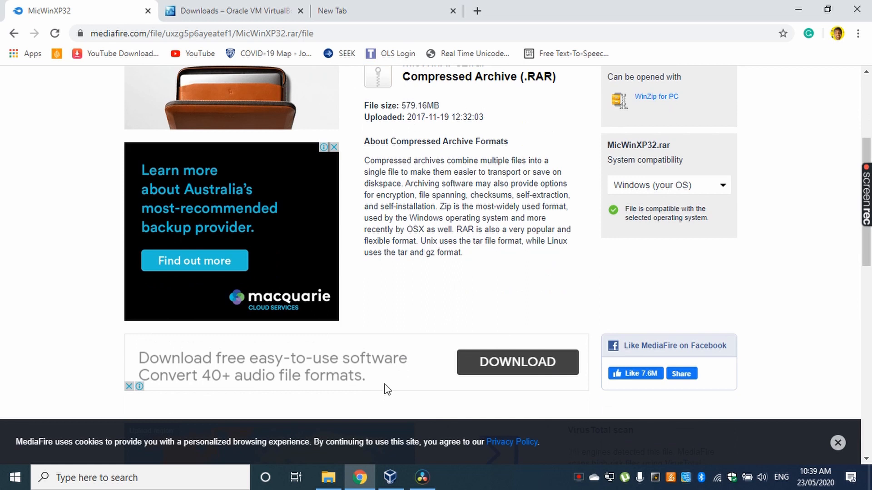
- Switch to Oracle VM VirtualBox Manager and start a new virtual machine named winxp
left_click(390, 477)
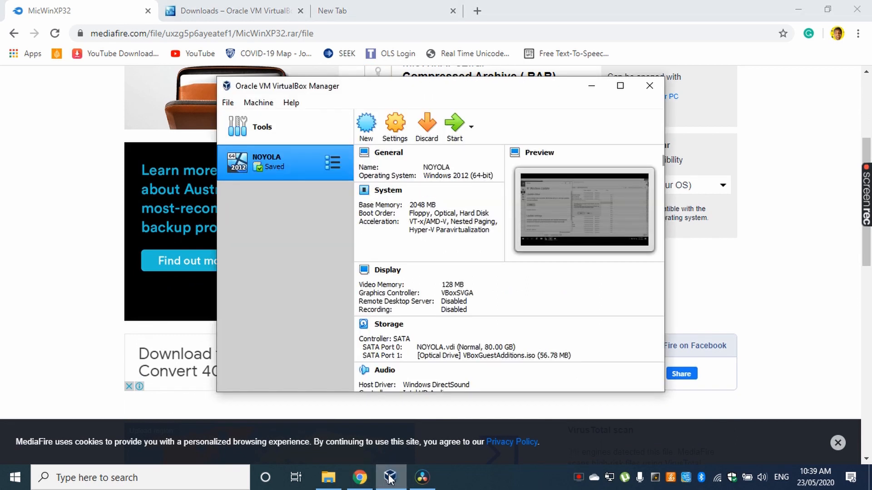
left_click_drag(344, 89, 379, 74)
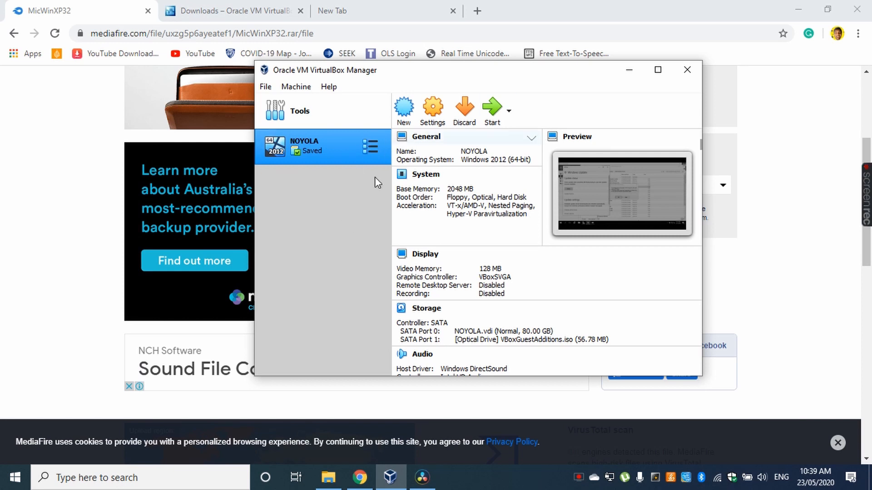
left_click(397, 125)
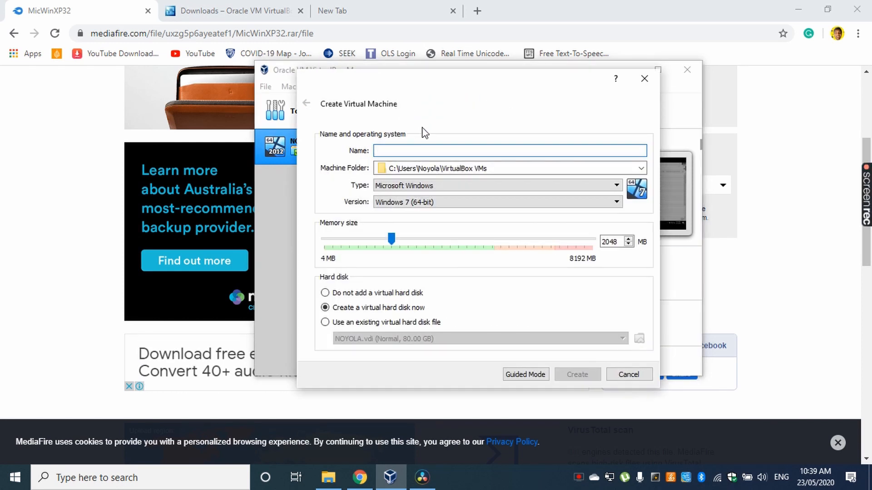
left_click_drag(413, 86, 395, 60)
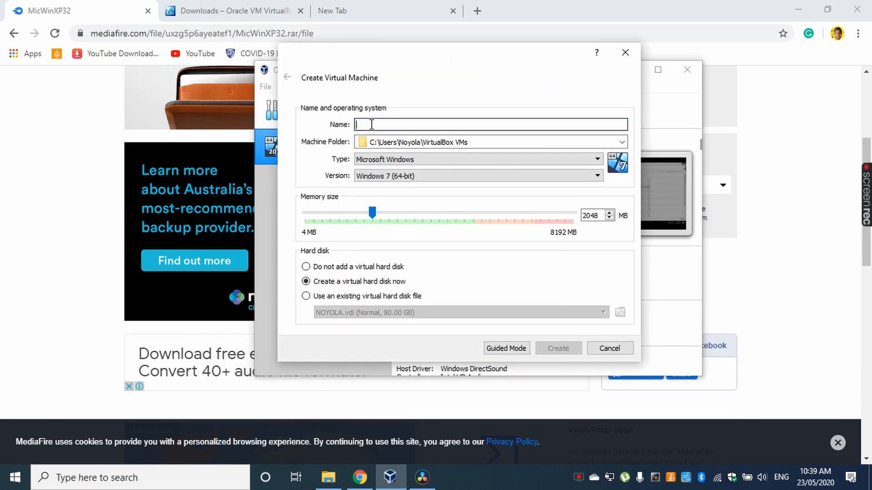
type("wi")
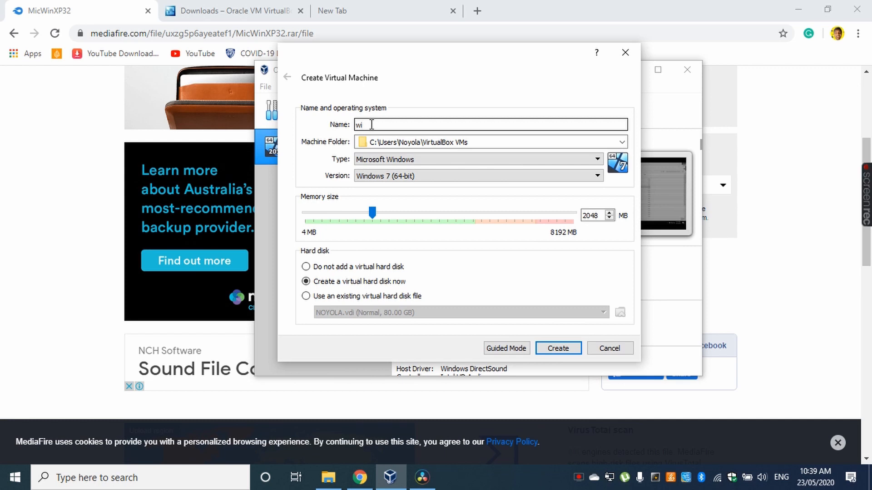
type("nxp")
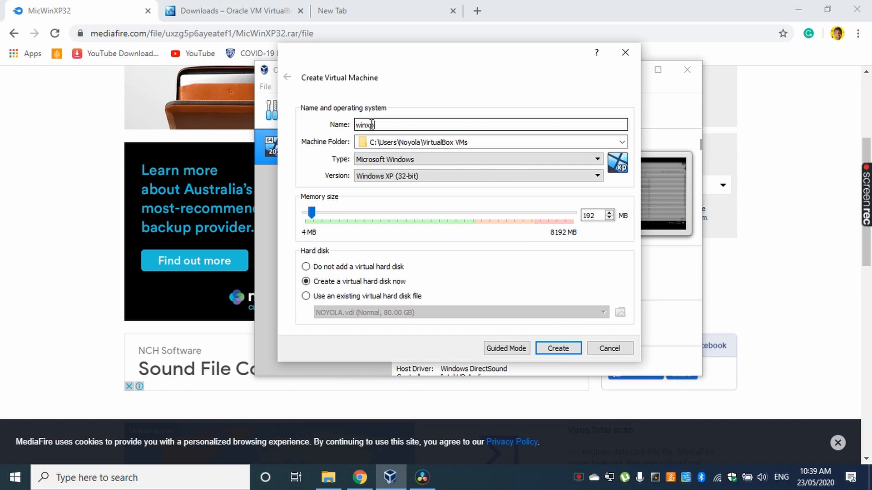
- Choose Windows XP (32-bit) as the new virtual machine's operating system version
left_click(482, 177)
left_click(482, 179)
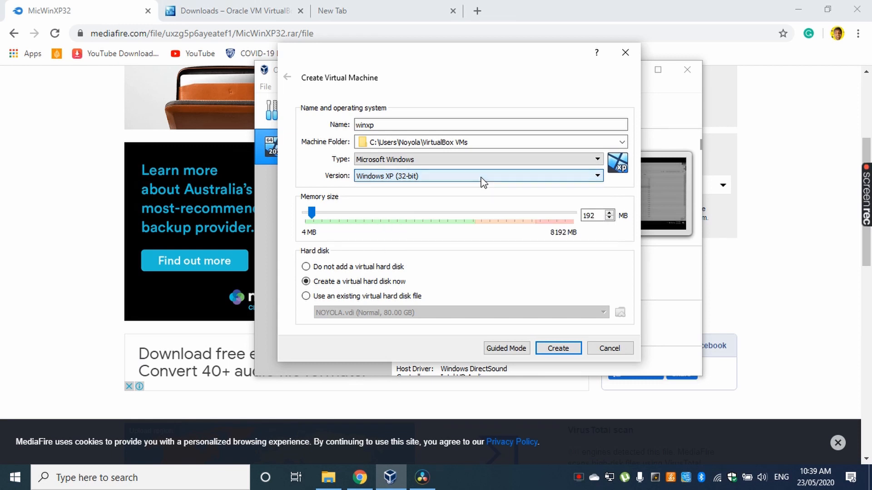
left_click(481, 180)
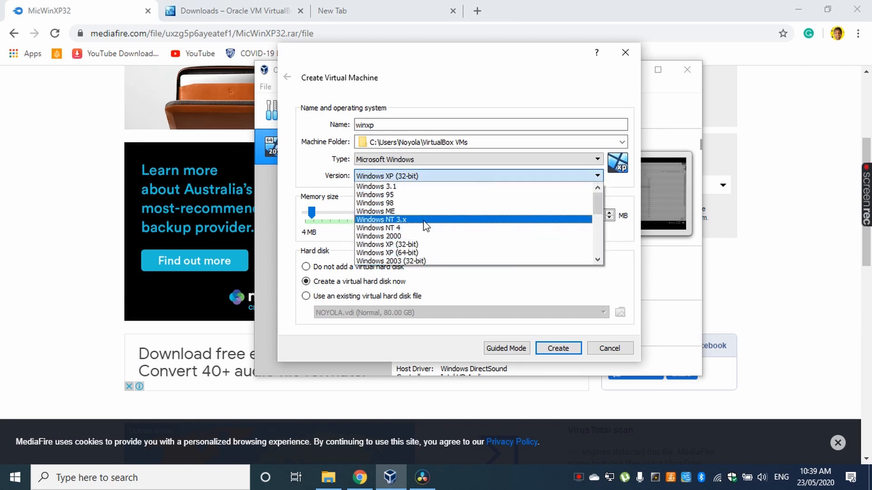
left_click(417, 249)
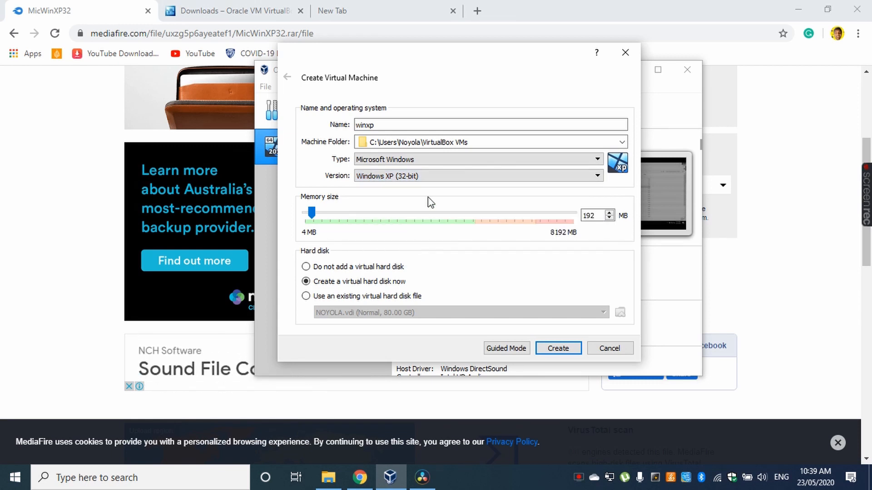
left_click(433, 179)
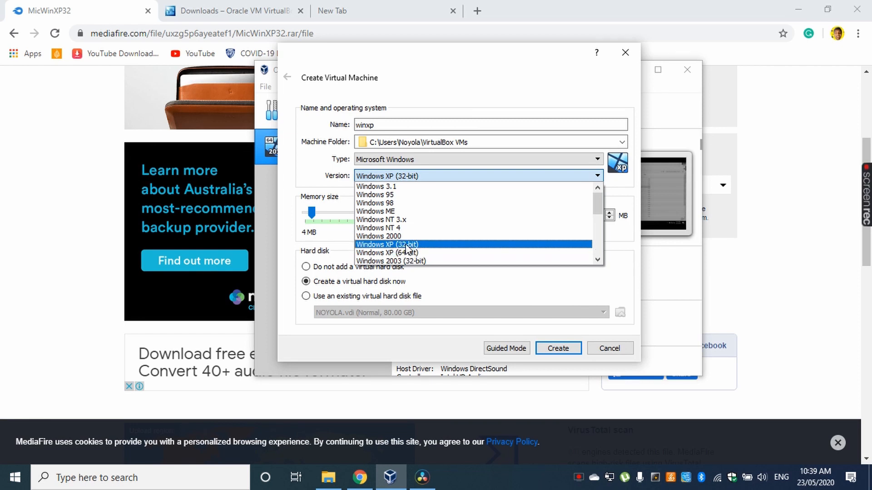
left_click(406, 245)
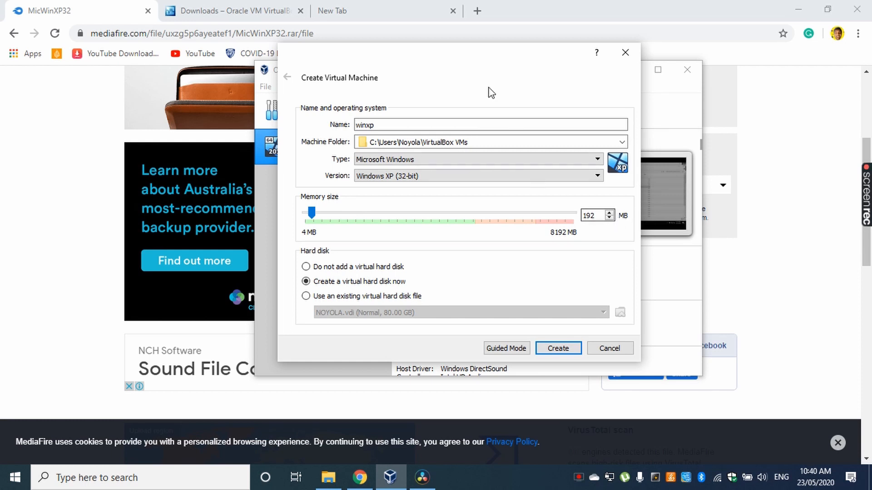
- Set the new virtual machine's memory size to 512 MB
left_click_drag(473, 54, 430, 44)
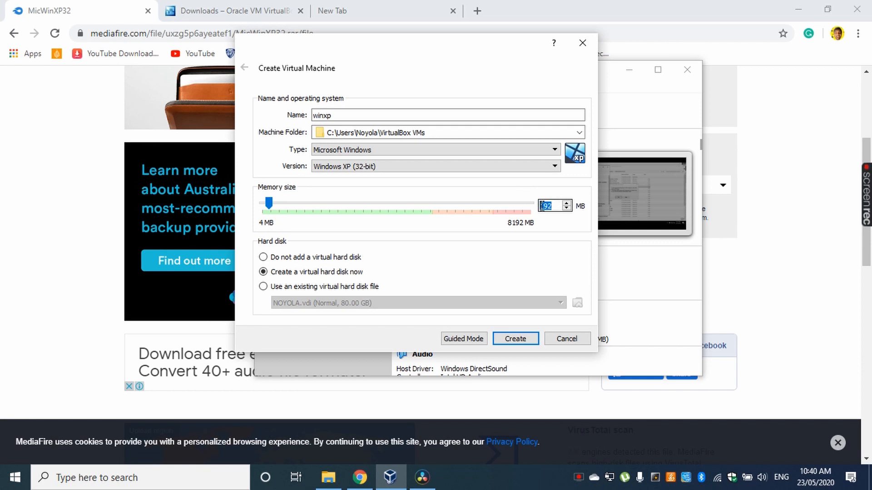
left_click_drag(268, 201, 272, 201)
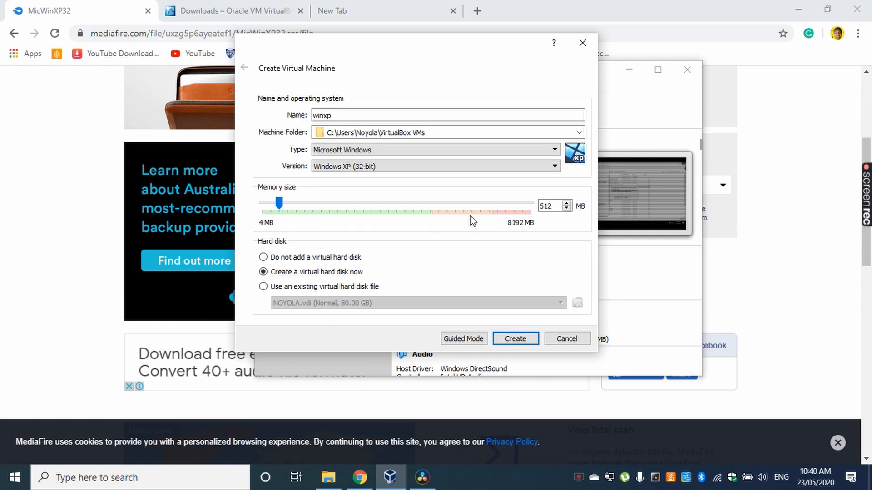
left_click_drag(395, 48, 410, 75)
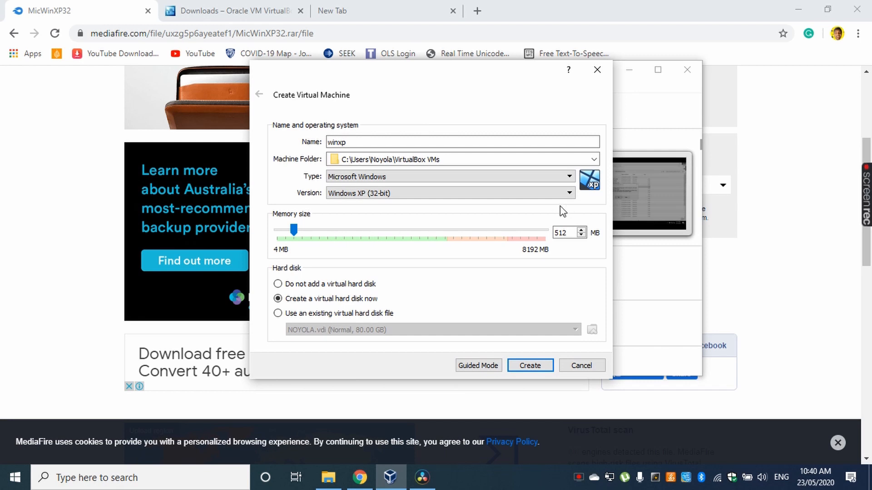
left_click_drag(476, 78, 508, 69)
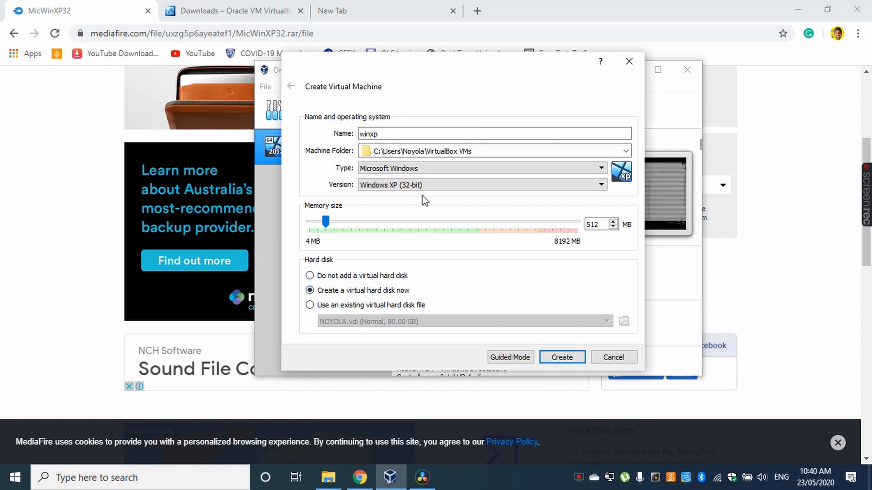
- Create the winxp machine with a 10.00 GB dynamically allocated VDI hard disk at the default location
left_click(558, 357)
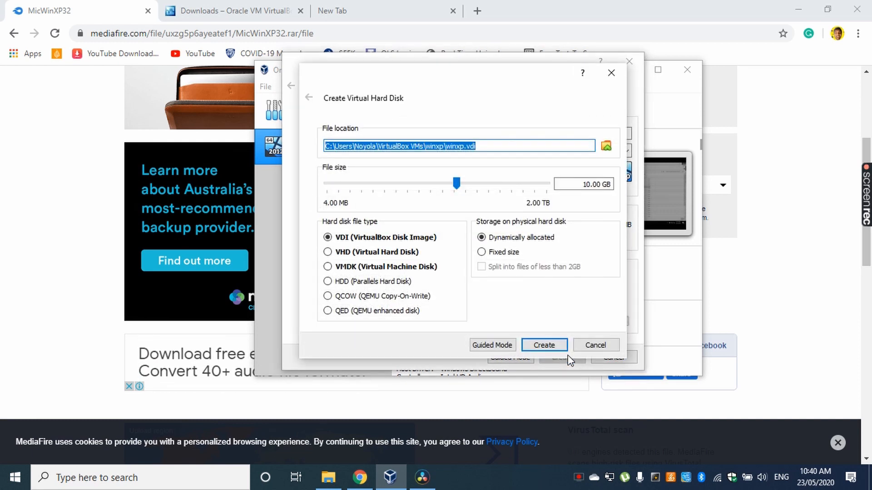
mouse_move(411, 77)
left_mouse_down()
mouse_move(516, 103)
mouse_move(421, 81)
mouse_move(492, 108)
mouse_move(416, 83)
left_mouse_up()
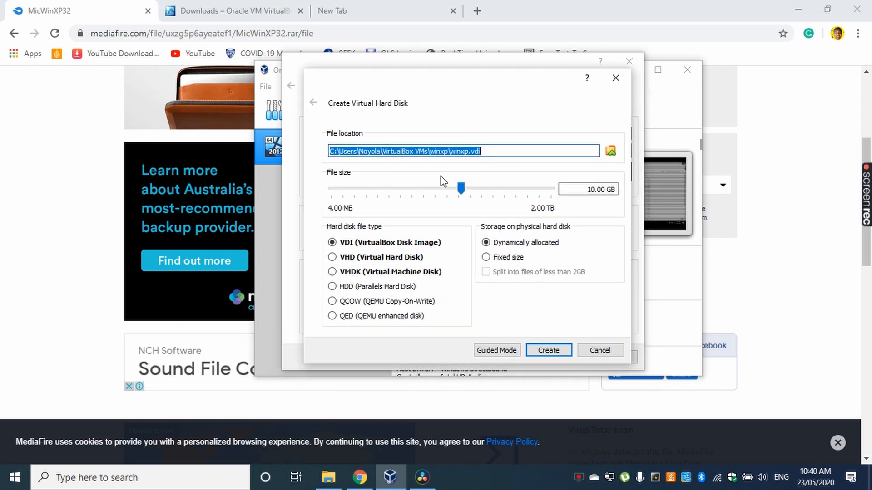
left_click_drag(491, 88, 441, 72)
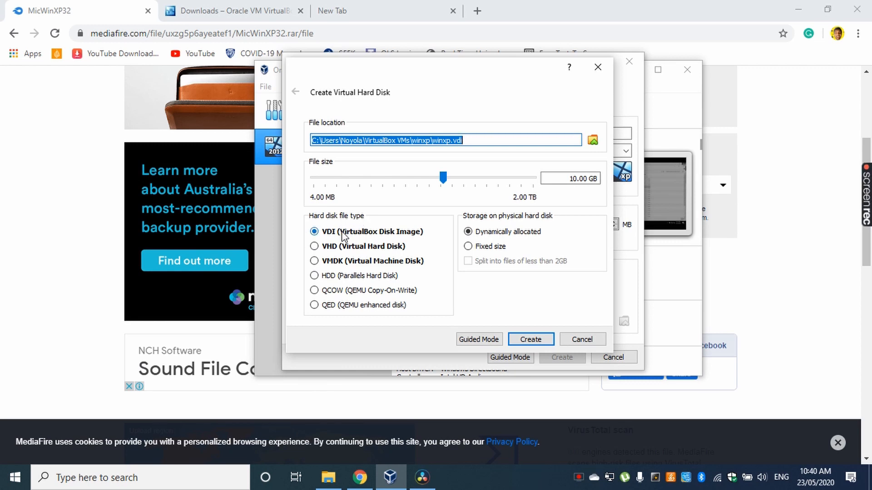
left_click(530, 344)
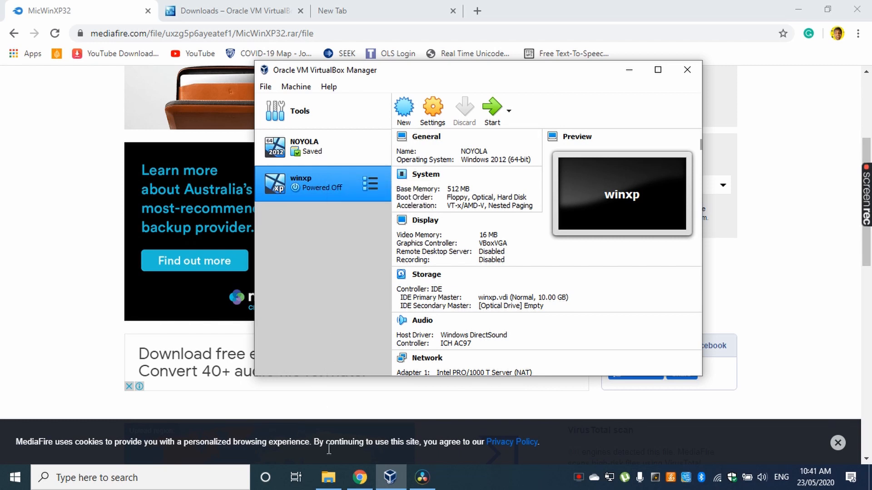
- Switch to File Explorer and check the Windows XP Professional disc image in the WinXPx32 download folder
left_click(328, 474)
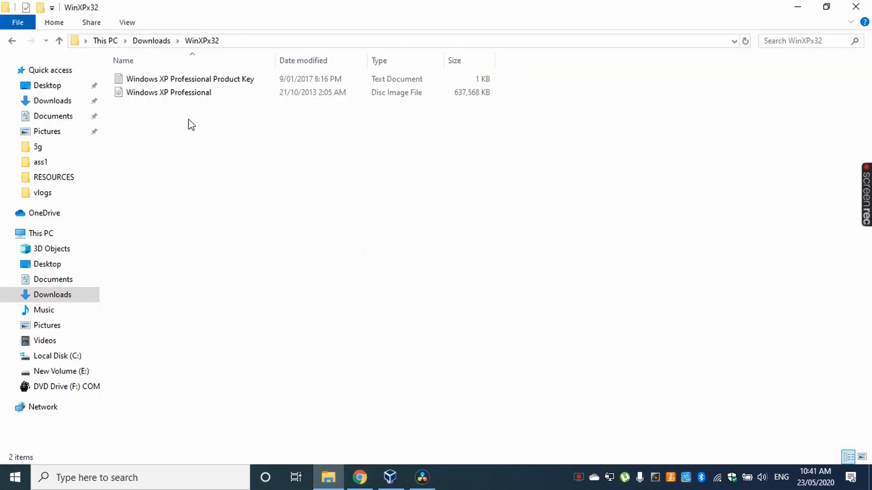
left_click(172, 95)
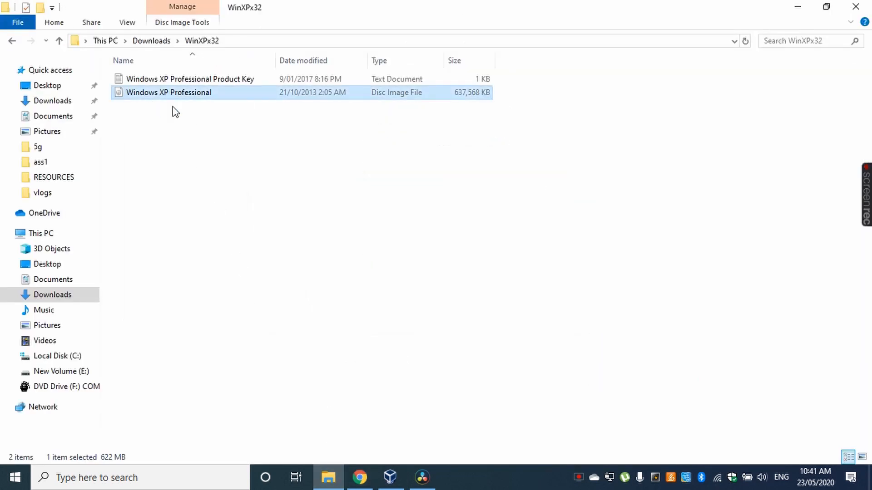
left_click(237, 181)
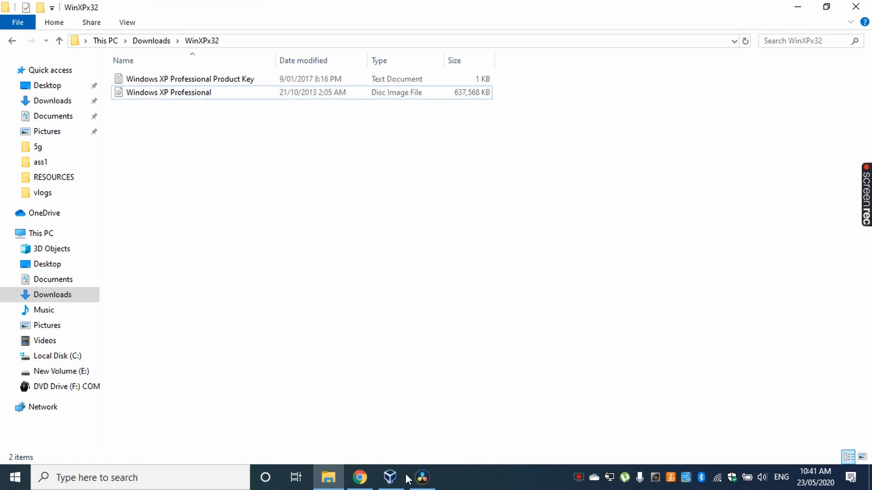
- Switch back to VirtualBox Manager and open the winxp machine's settings
left_click(391, 485)
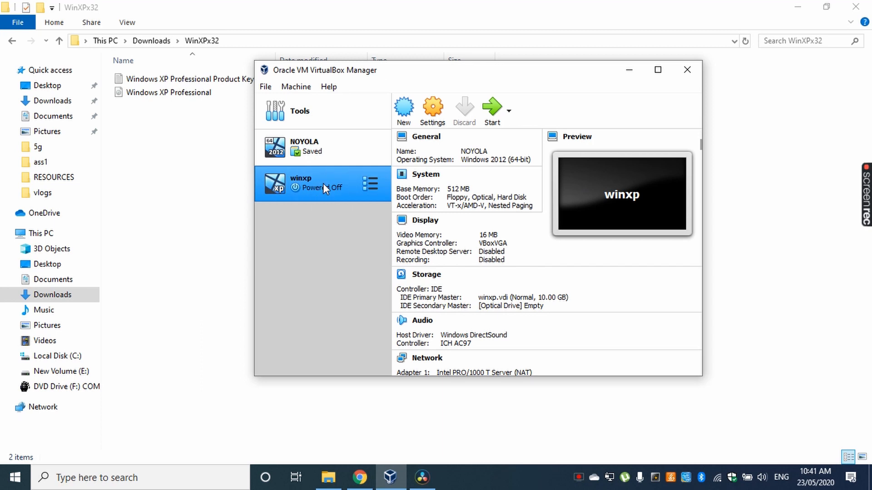
left_click(435, 119)
mouse_move(434, 66)
left_mouse_down()
mouse_move(535, 84)
mouse_move(446, 70)
left_mouse_up()
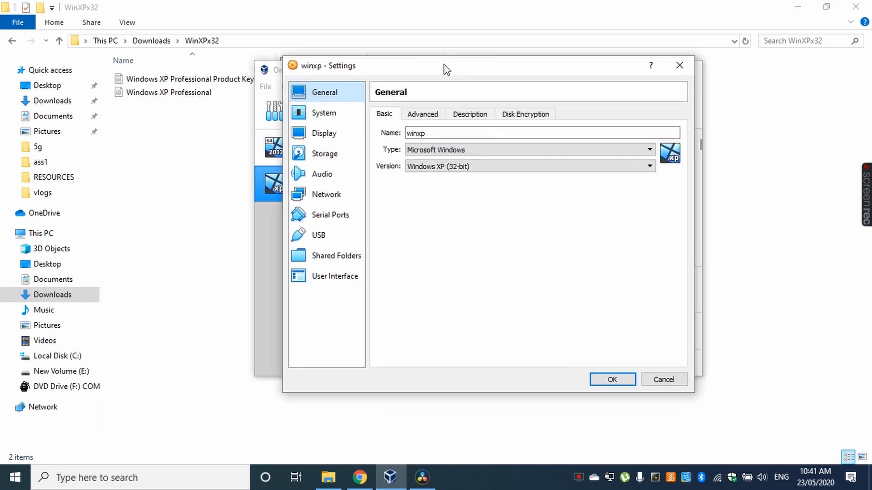
- Look through the winxp settings categories, including General, System, Network, Serial Ports, USB, Shared Folders and User Interface
left_click(331, 113)
left_click(335, 91)
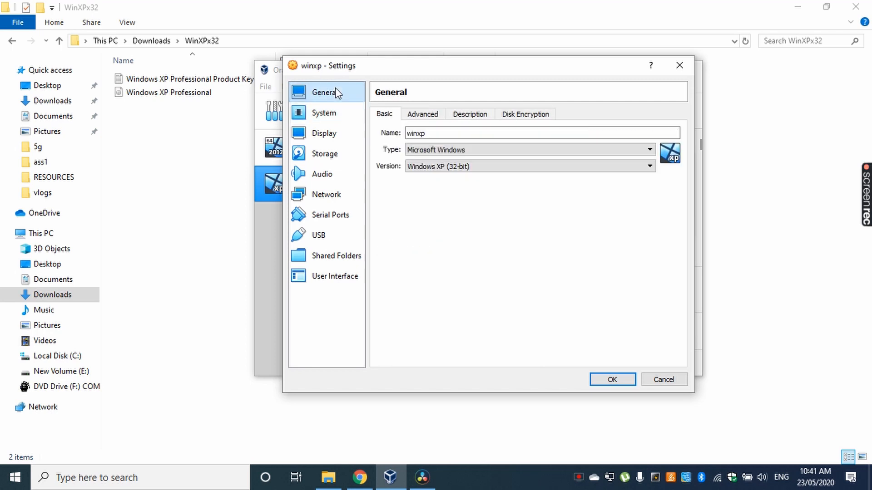
left_click(334, 117)
left_click(336, 153)
left_click(335, 195)
left_click(335, 216)
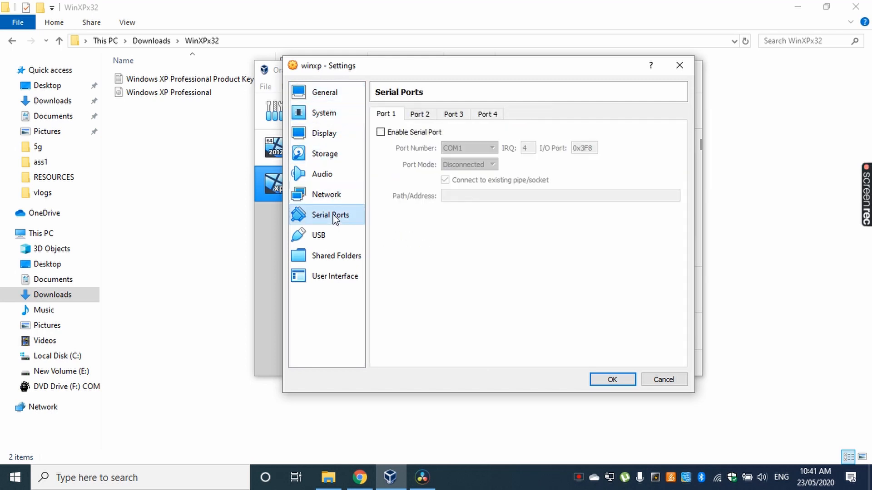
left_click(331, 235)
left_click(334, 276)
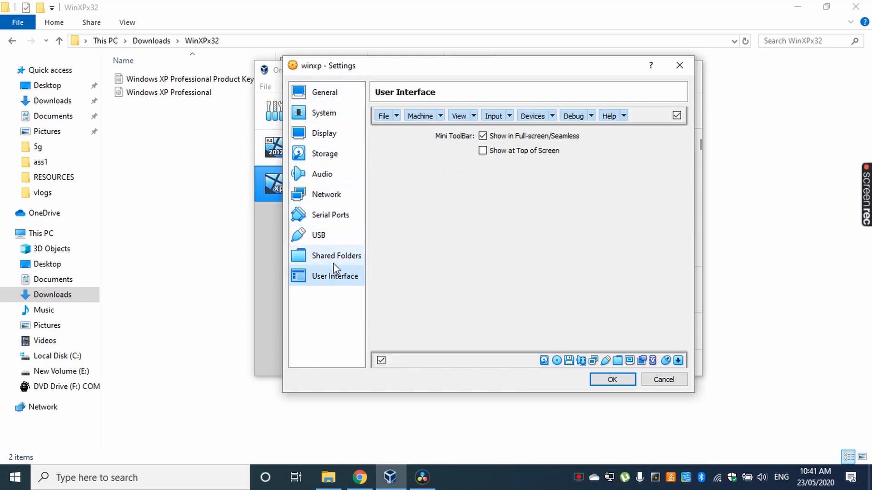
left_click(333, 261)
left_click(332, 214)
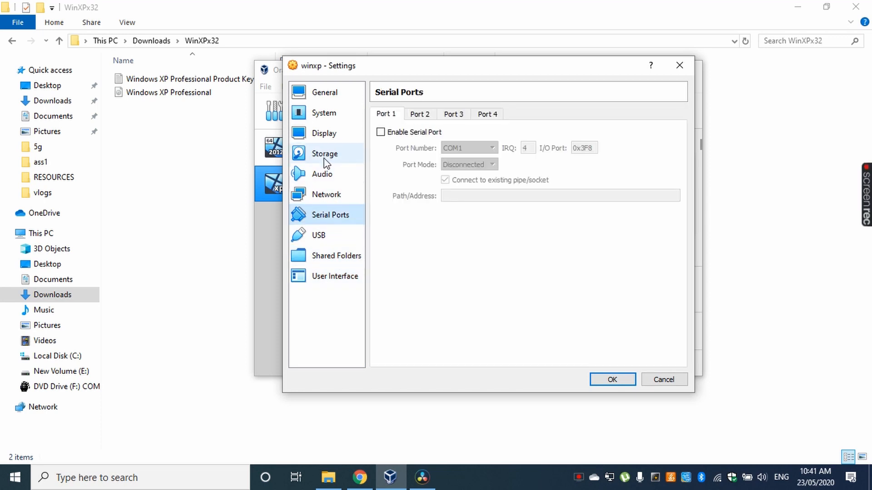
- Open the winxp machine's storage settings and select the empty optical drive under the IDE controller
left_click(324, 158)
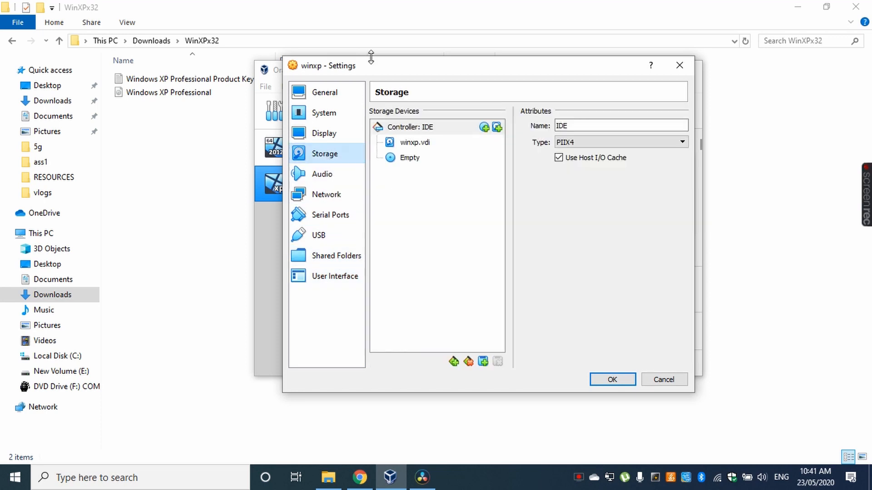
left_click_drag(364, 68, 395, 81)
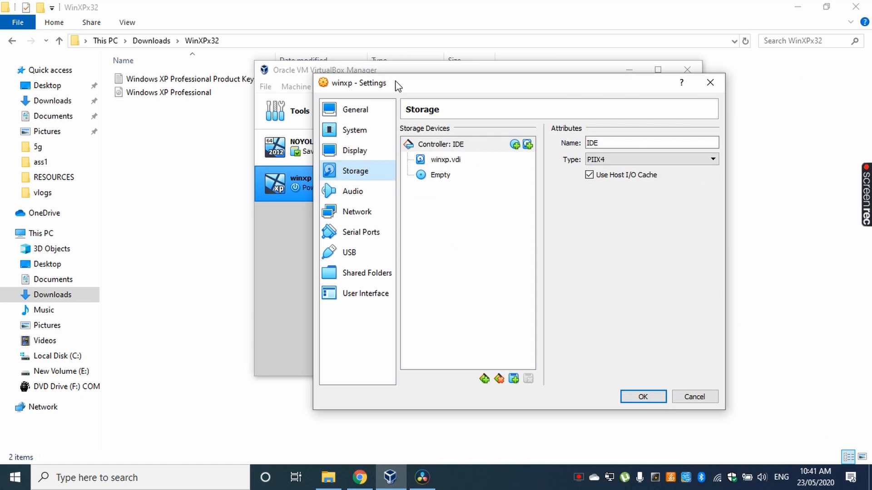
left_click(469, 250)
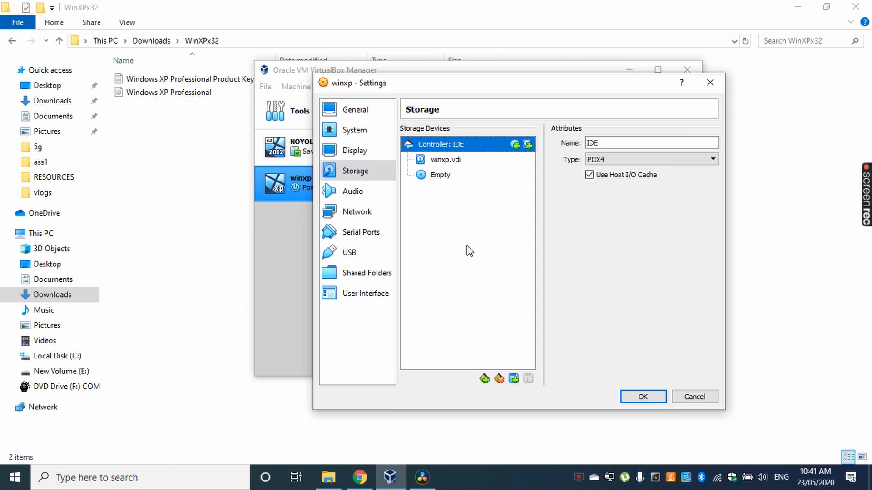
left_click(447, 183)
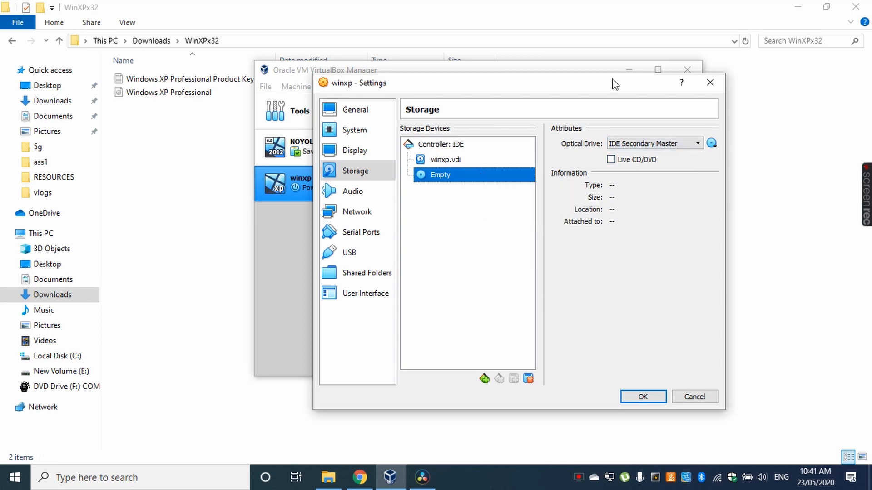
left_click_drag(613, 82, 499, 87)
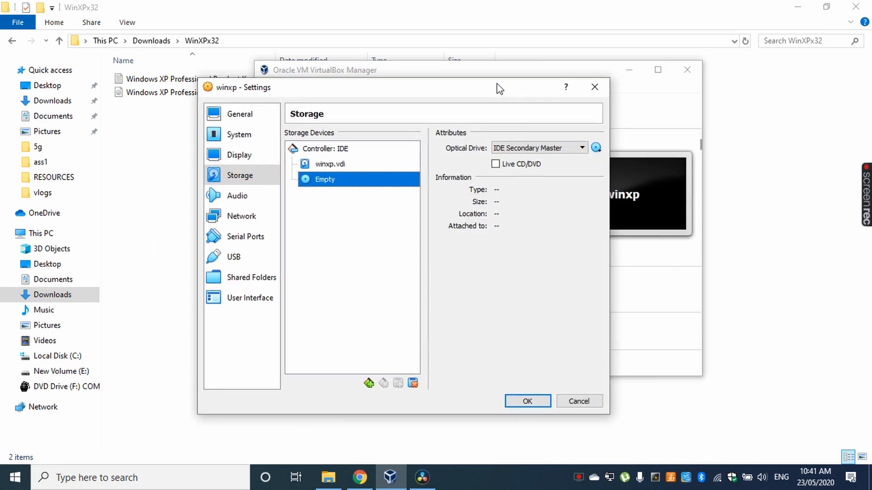
left_click(598, 152)
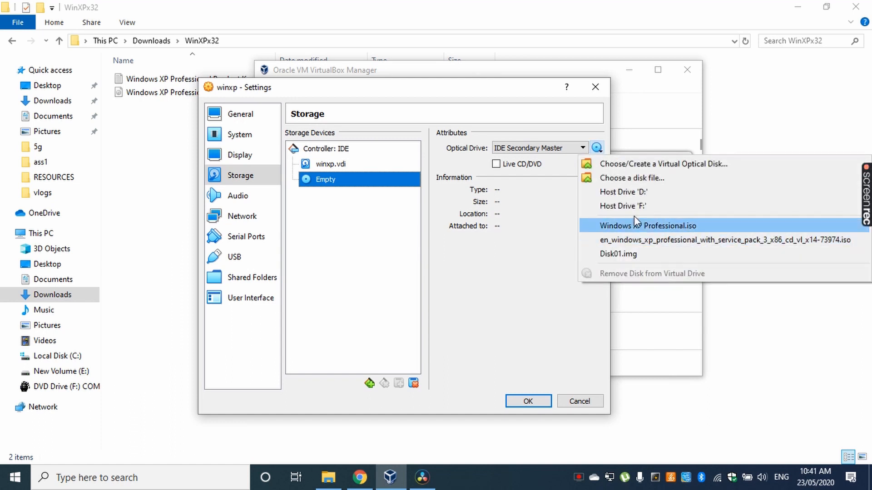
left_click(661, 165)
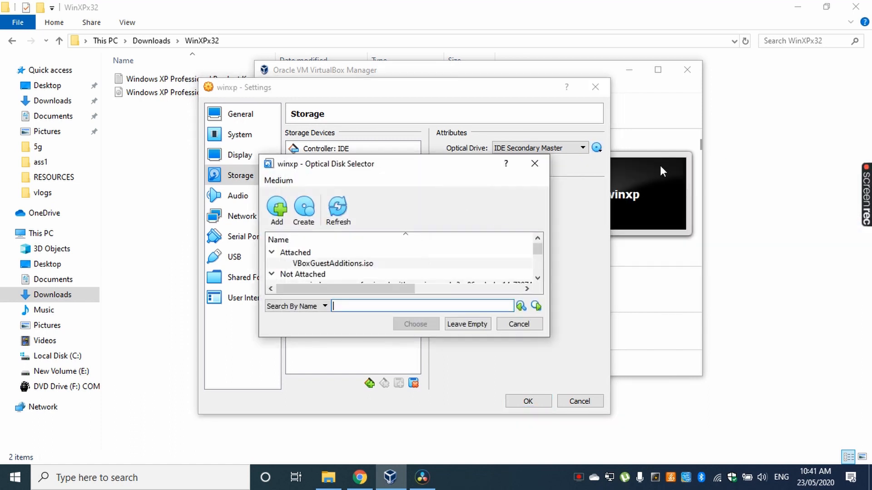
left_click(602, 151)
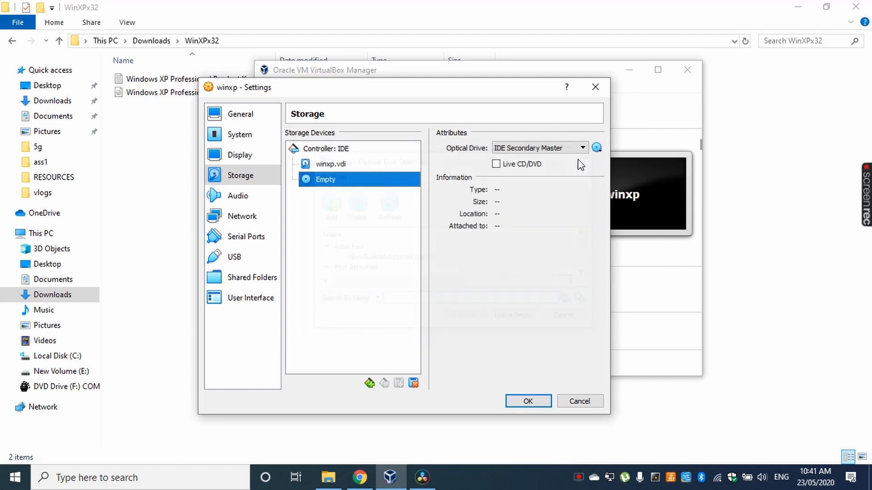
- Add the Windows XP Professional disc image from the WinXPx32 folder, attach it to the empty optical drive, and save the settings
left_click(597, 149)
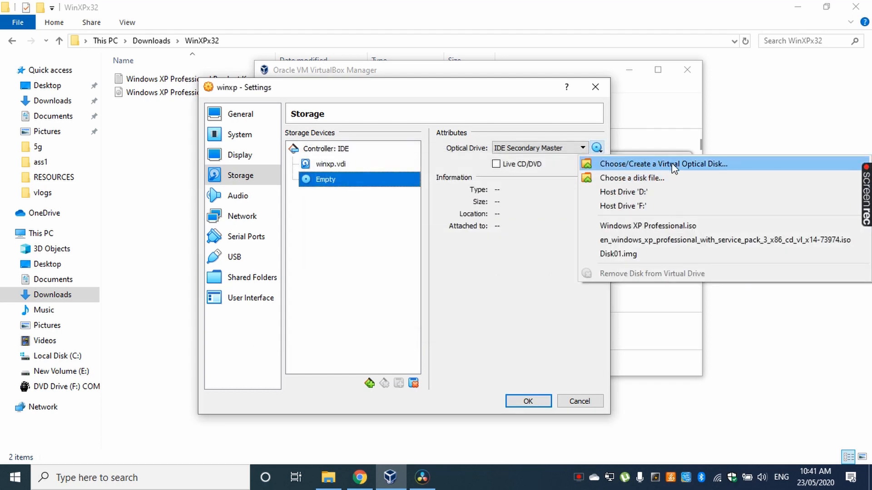
left_click(700, 169)
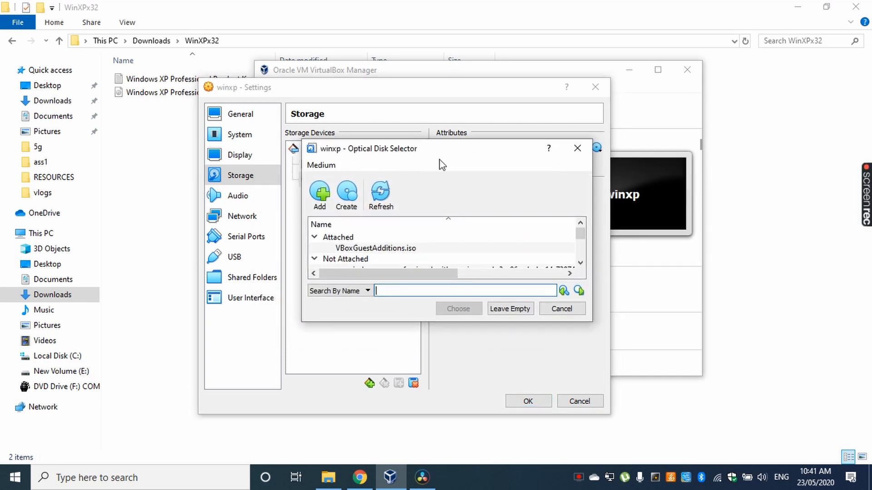
left_click(321, 194)
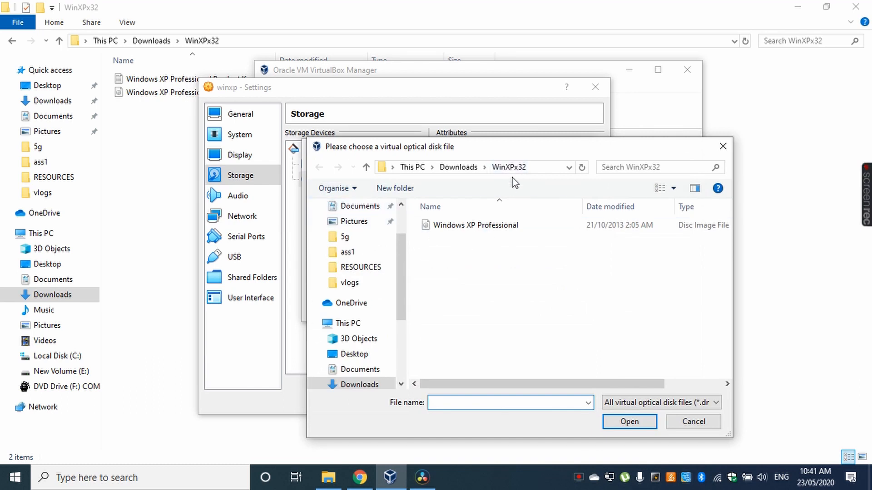
left_click(501, 225)
left_click(634, 422)
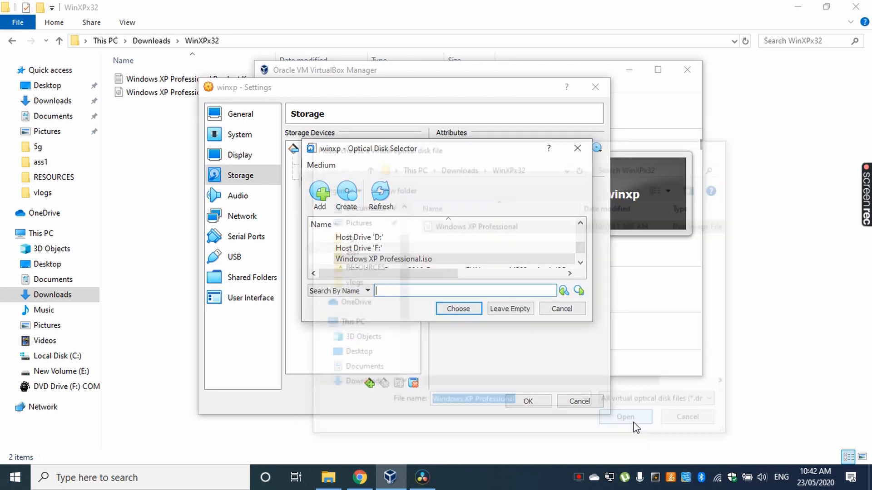
left_click(458, 309)
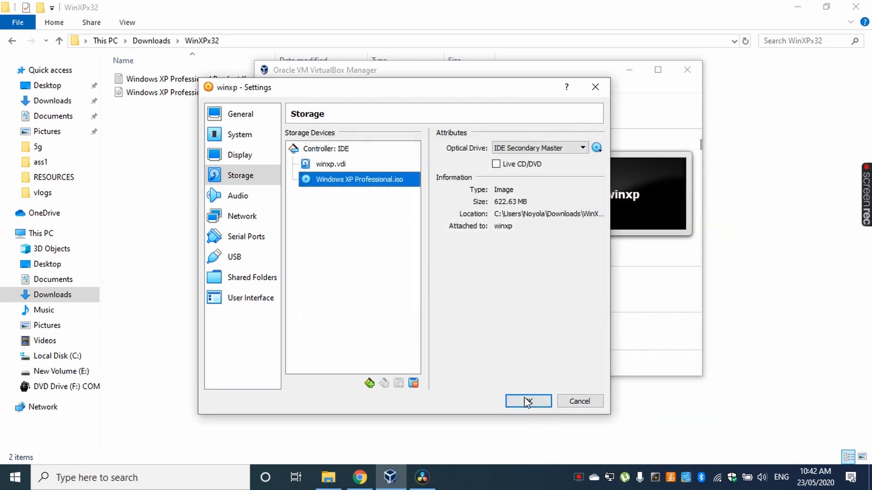
left_click(538, 403)
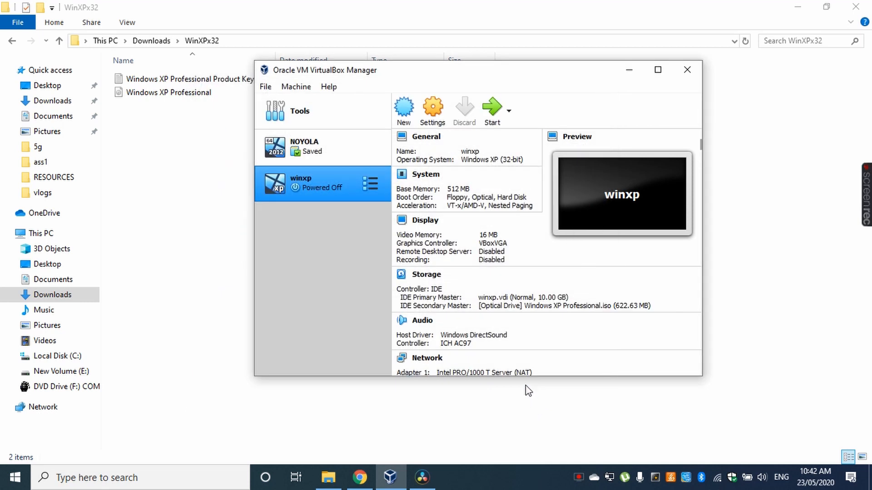
- Start the winxp machine with Windows XP Professional.iso as its start-up disk
left_click_drag(401, 73, 339, 80)
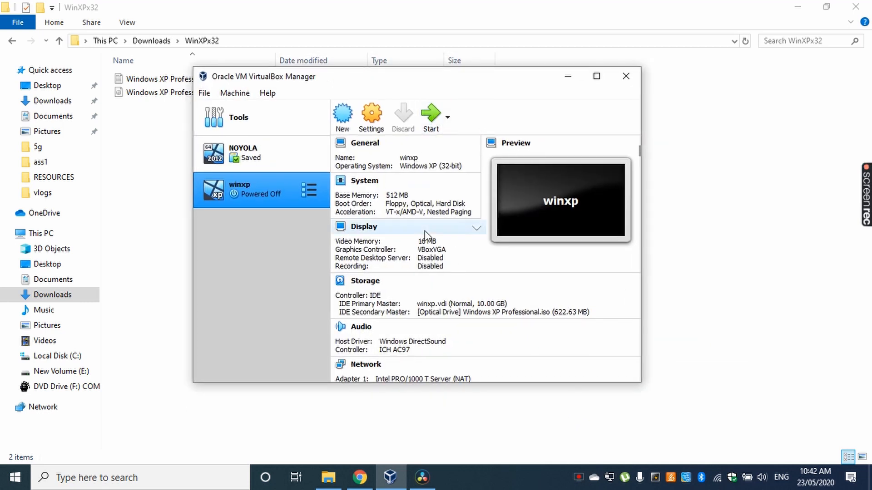
left_click(432, 119)
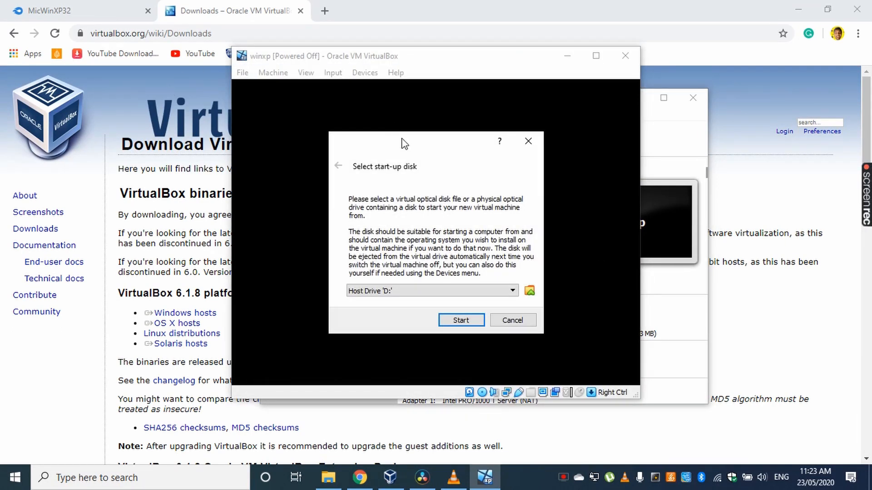
left_click_drag(405, 144, 434, 114)
left_click(431, 262)
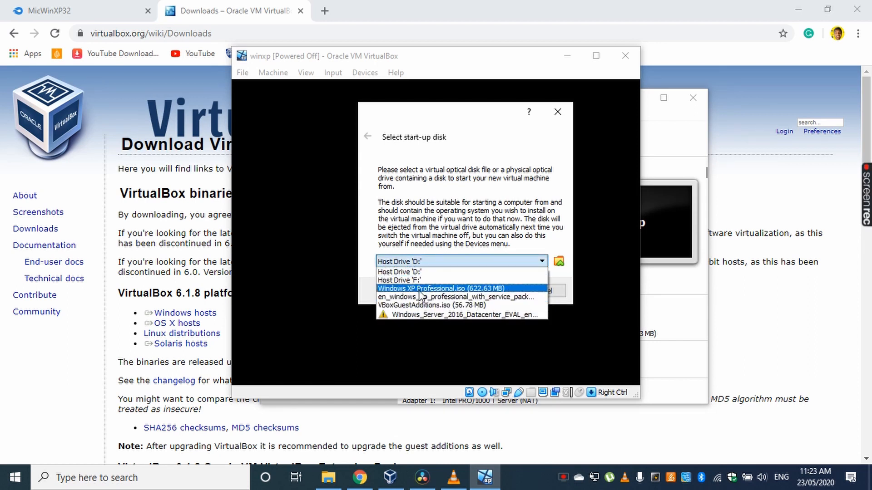
left_click(421, 290)
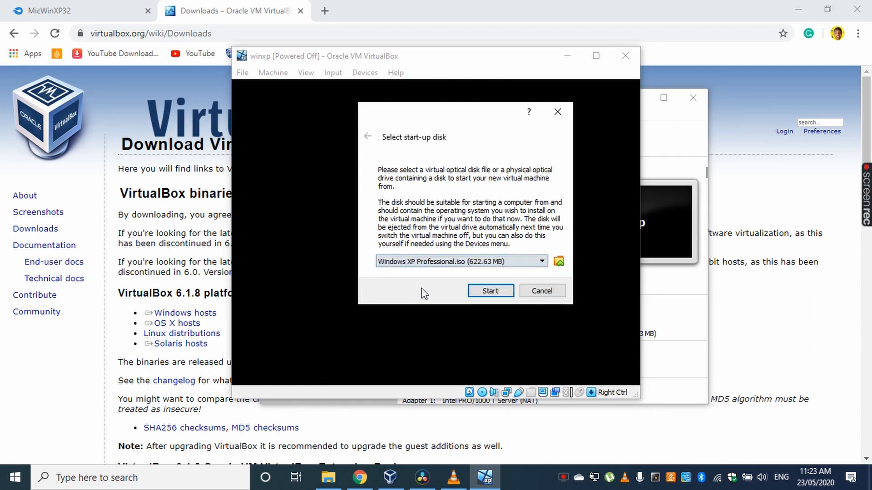
left_click(486, 291)
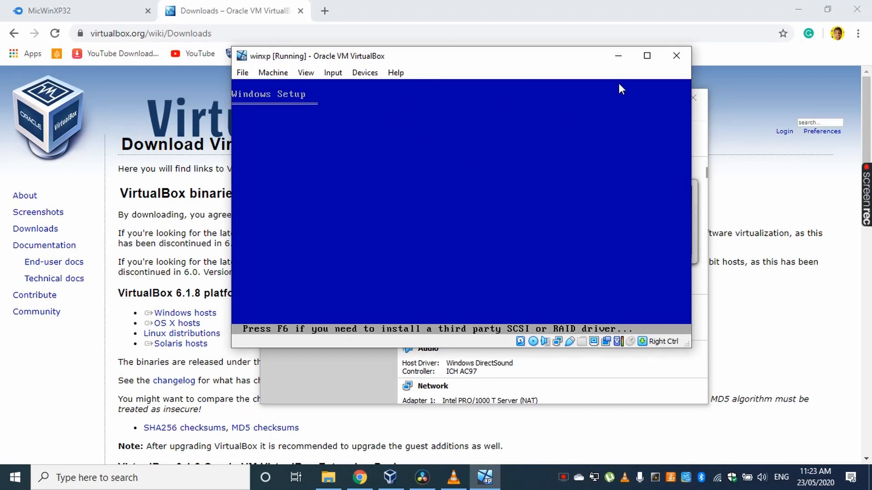
- Maximize the machine window and install Windows XP on the unpartitioned space, formatting it with the full NTFS file system option
left_click(646, 57)
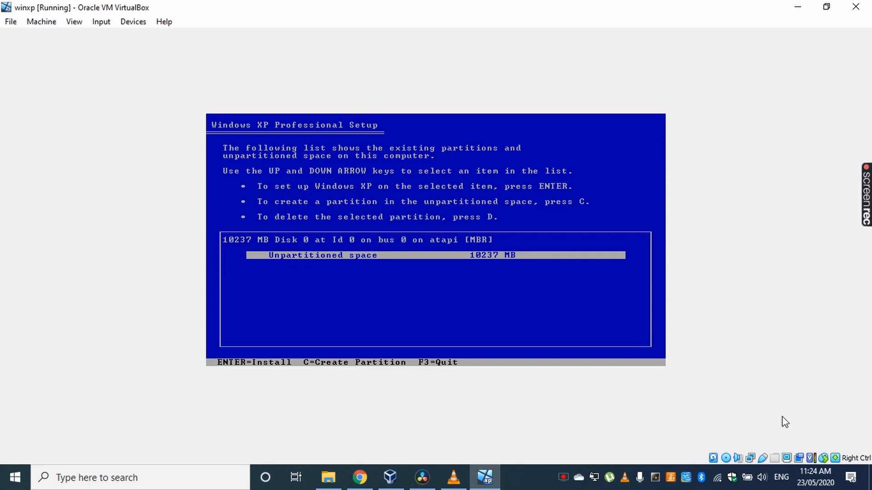
key("Return")
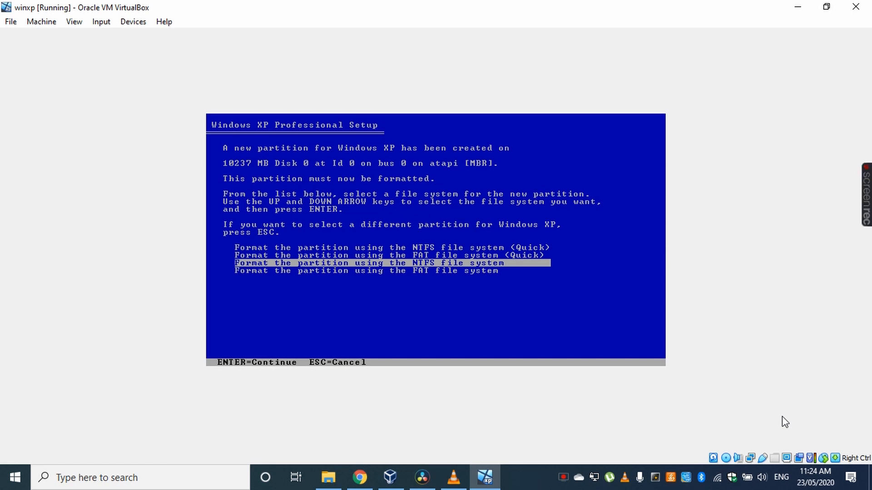
key("Return")
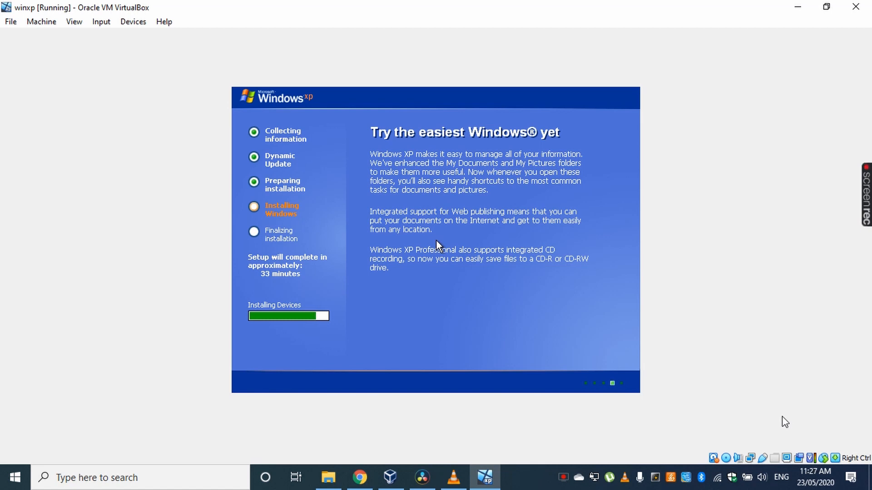
- Personalize the installation with the name A2T, then enter and confirm the Administrator password
type("A2T")
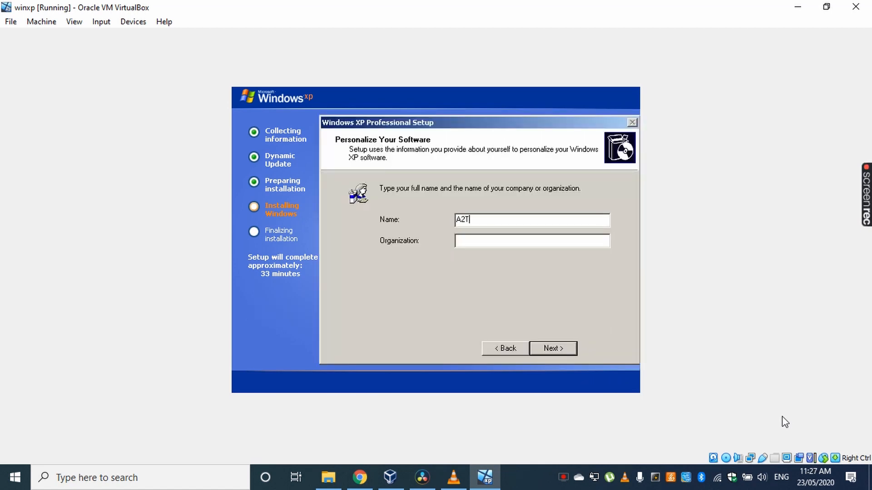
key("Return")
key("Tab")
type("•••••")
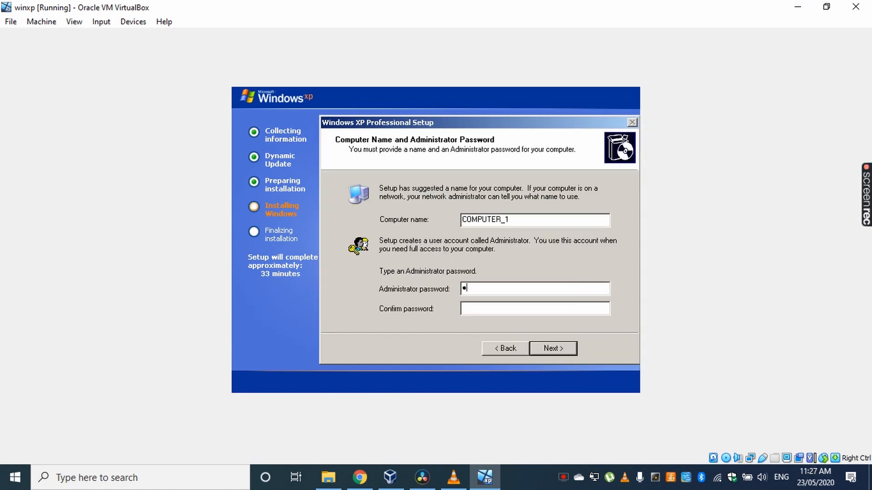
key("Tab")
type("•••••")
key("Return")
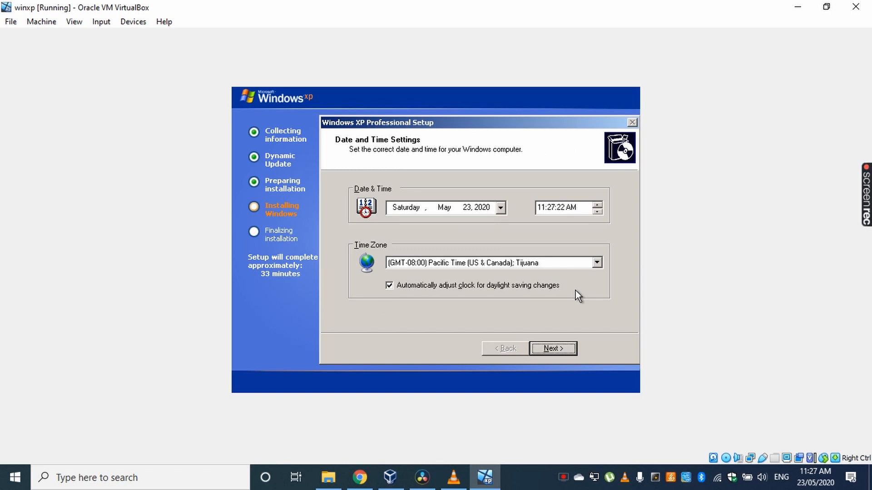
- Accept the default date, time and time zone settings and the automatic screen resolution adjustment
key("Return")
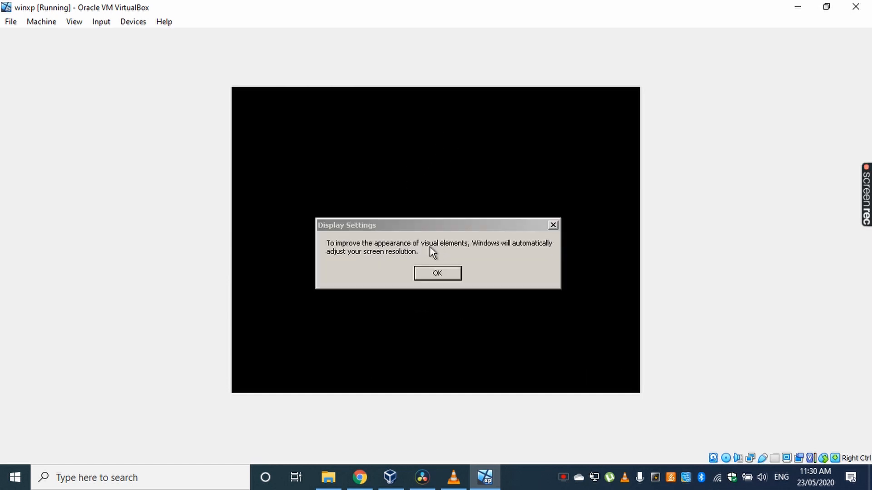
left_click(438, 273)
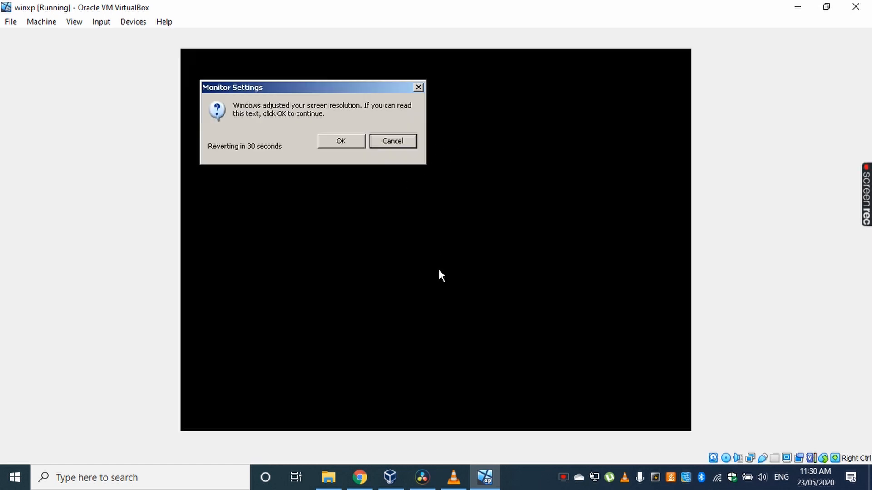
left_click(330, 141)
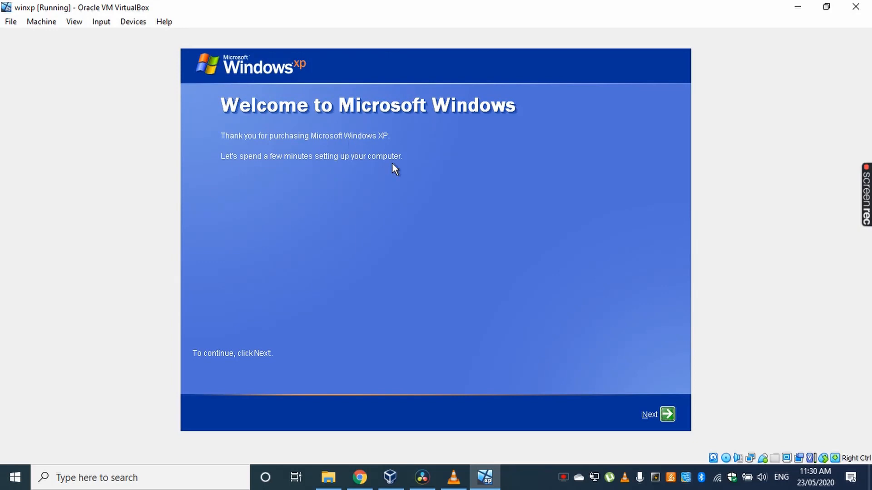
- Choose Not right now for Automatic Updates and keep the option to connect directly to the Internet
left_click(668, 415)
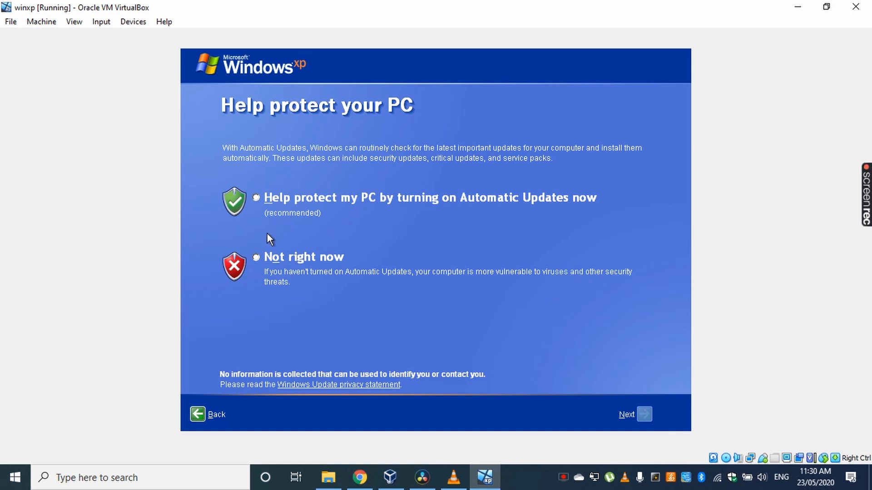
left_click(256, 258)
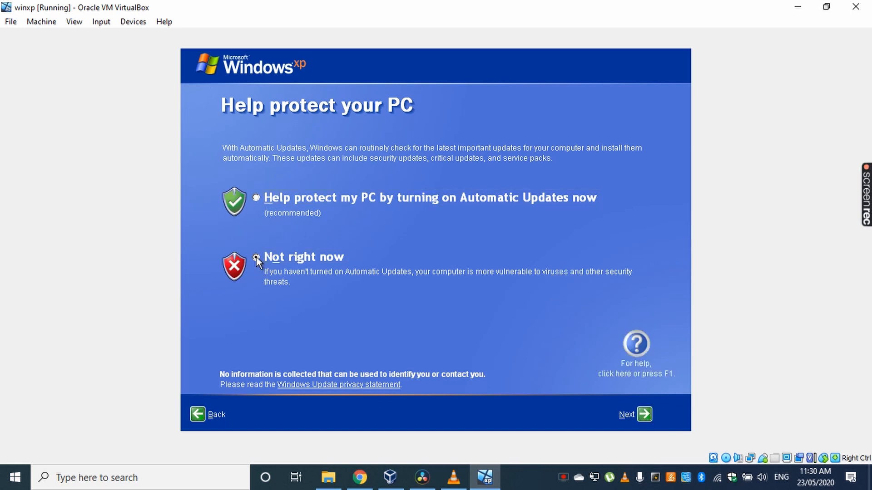
left_click(639, 413)
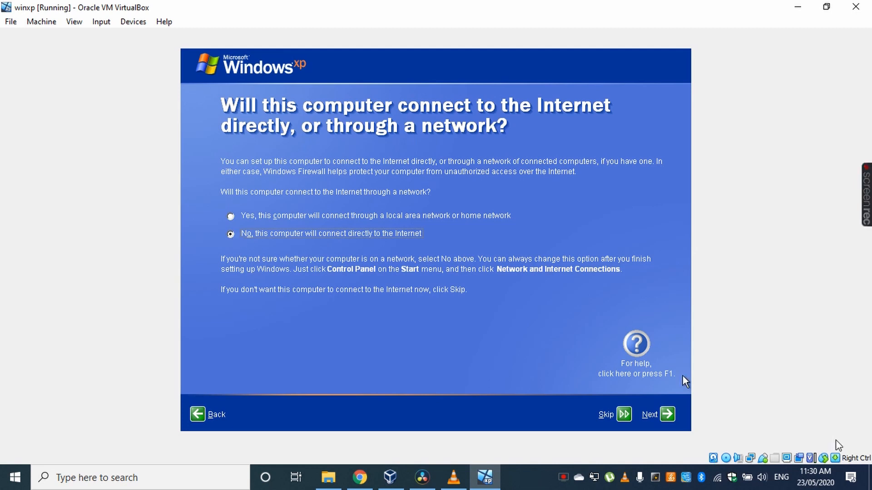
left_click(669, 414)
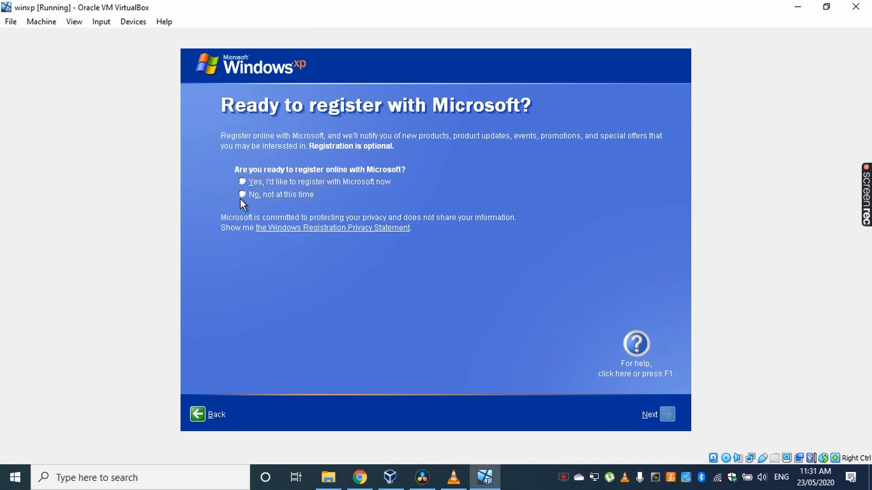
- Decline online registration with Microsoft and add A2T as the computer's user
left_click(242, 196)
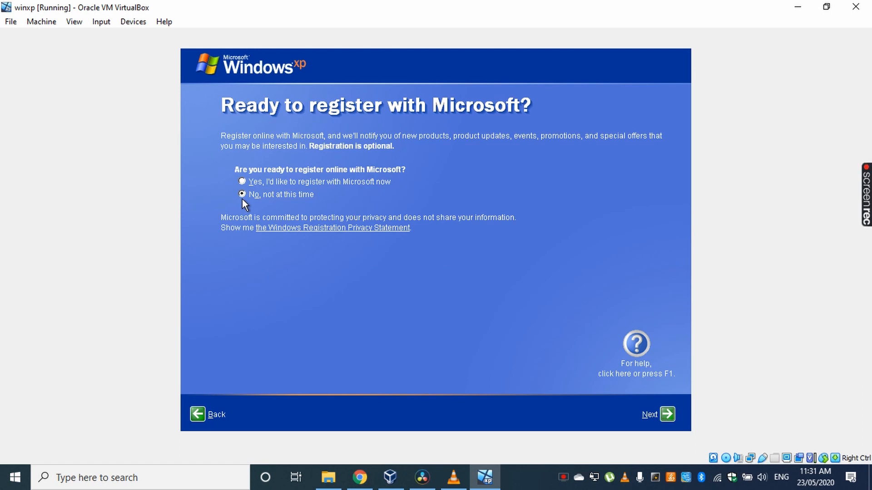
left_click(669, 415)
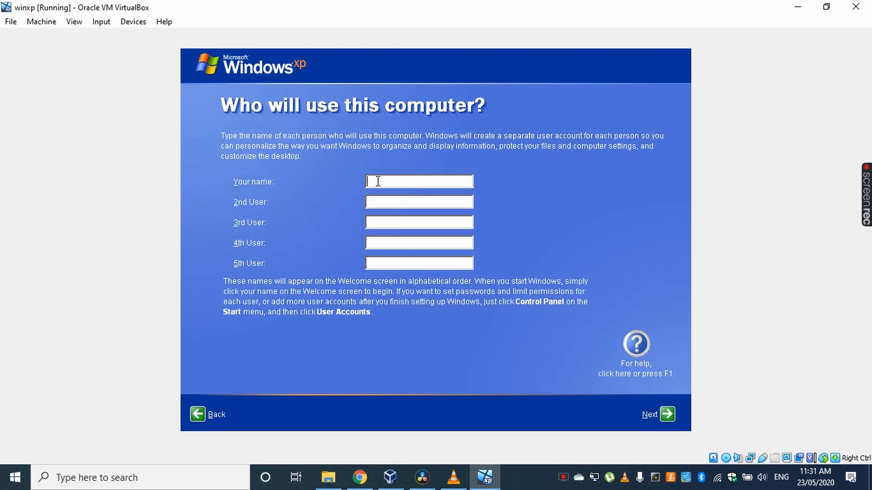
type("A2T")
left_click(657, 414)
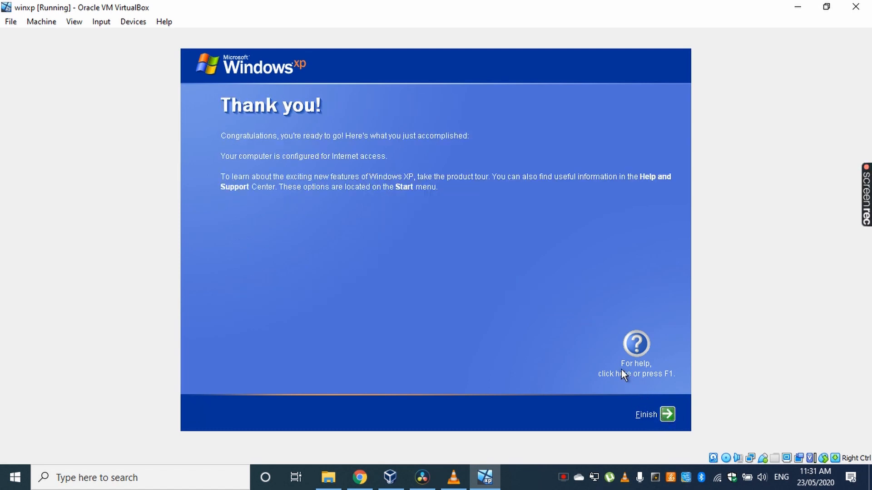
- Finish the Windows XP setup wizard and open My Computer from the new desktop
left_click(667, 414)
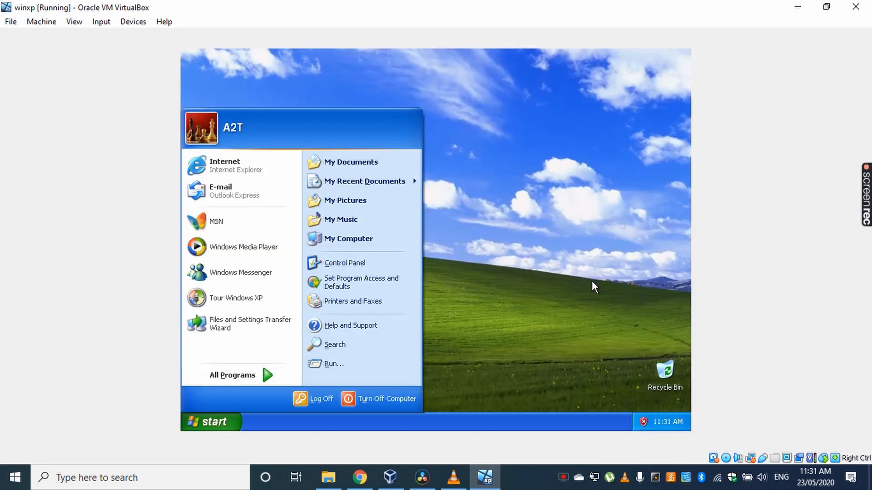
left_click(494, 287)
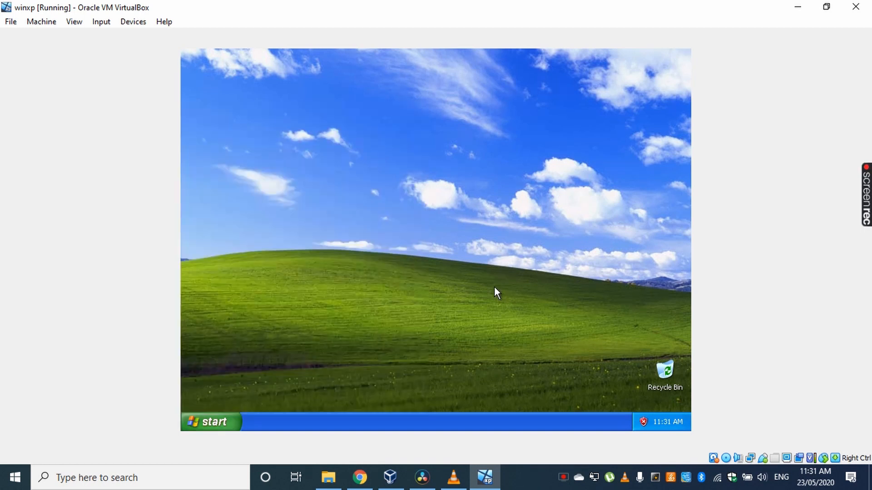
left_click(228, 420)
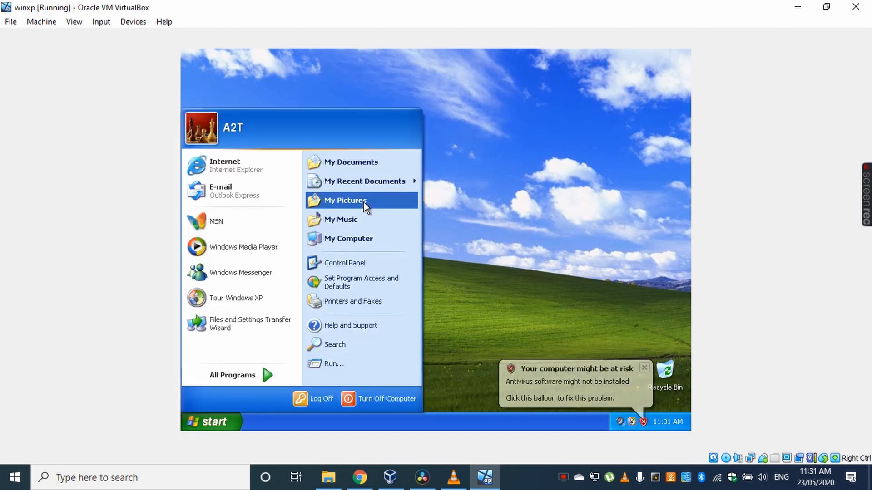
left_click(361, 237)
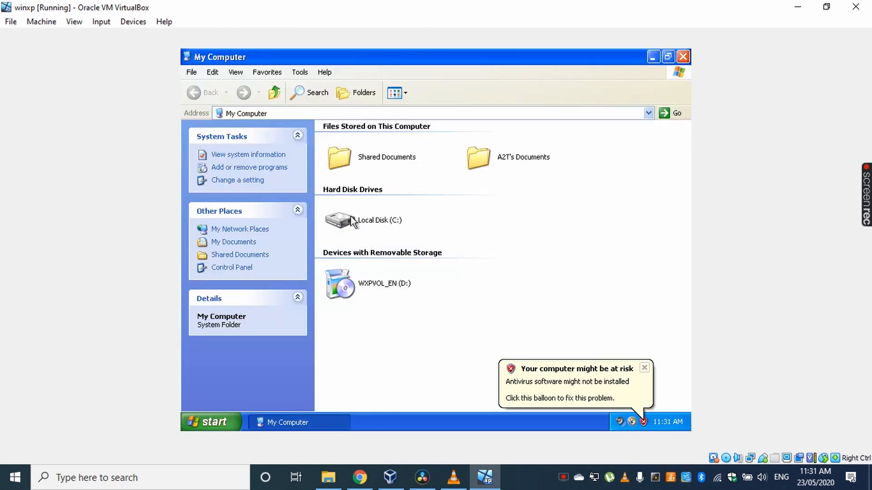
- Look inside the A2T's Documents and Shared Documents folders, and close My Computer
left_click(389, 282)
left_click(521, 182)
double_click(504, 148)
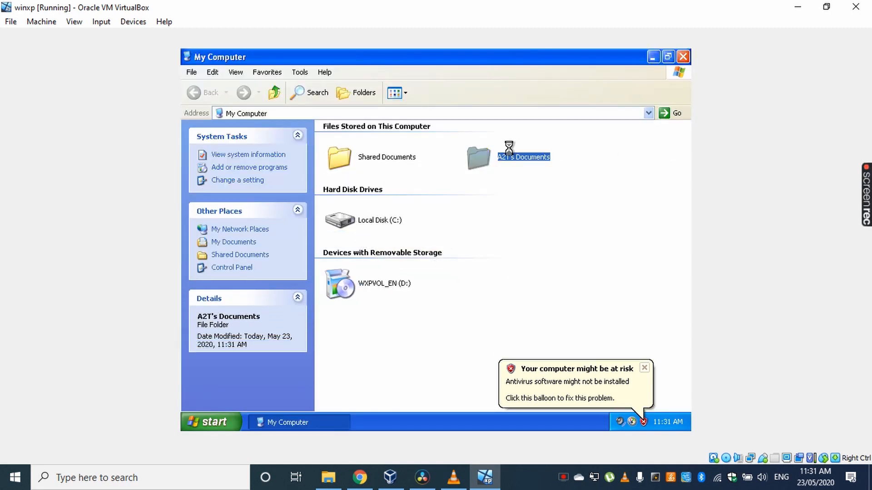
left_click(194, 93)
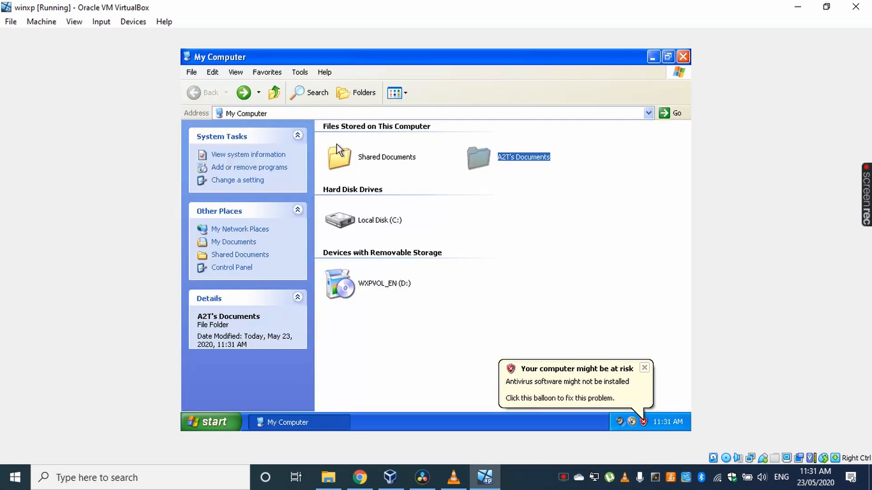
left_click(375, 157)
double_click(375, 157)
left_click(203, 93)
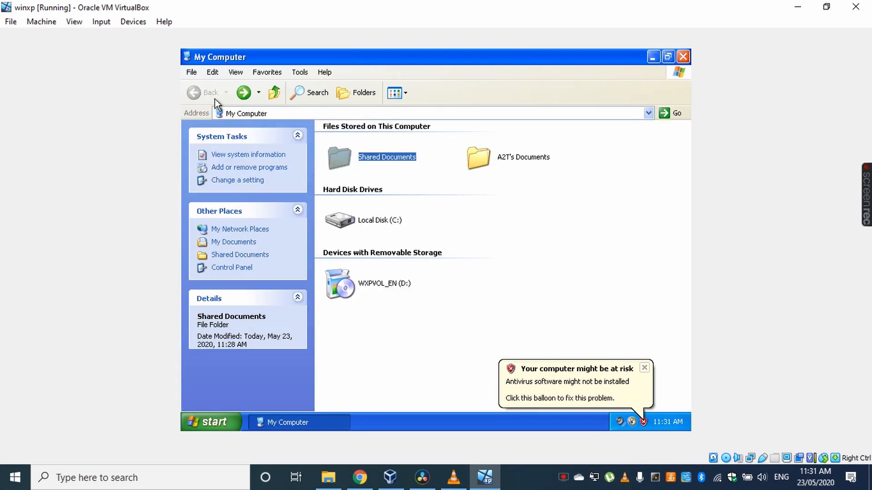
left_click(683, 57)
- Review the system properties of My Computer, including the general, hardware and System Restore information, and close them
left_click(198, 418)
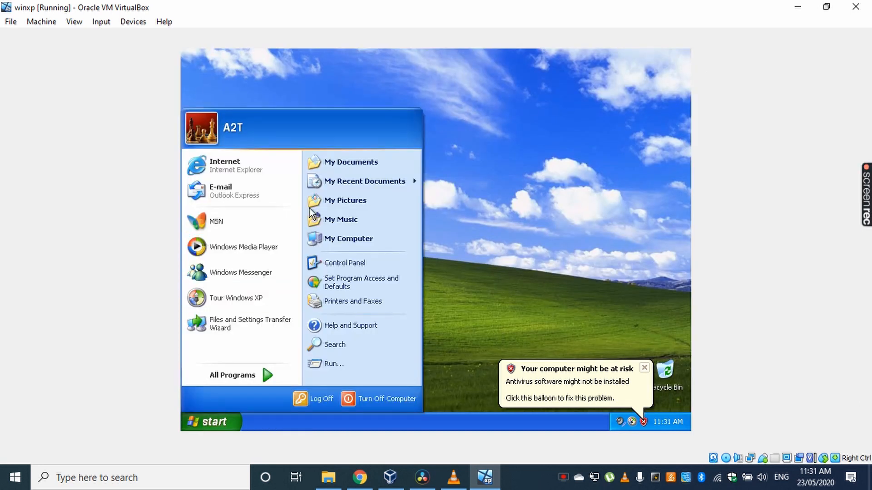
right_click(368, 234)
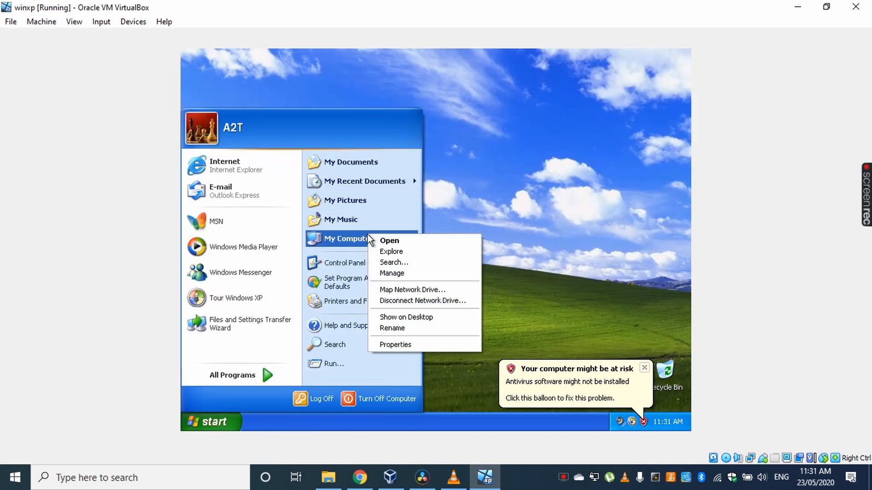
left_click(390, 343)
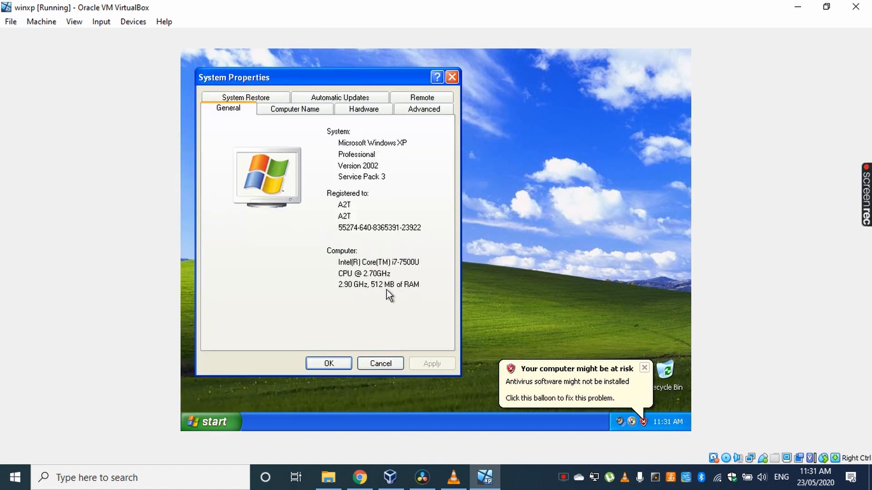
left_click(350, 114)
left_click(226, 109)
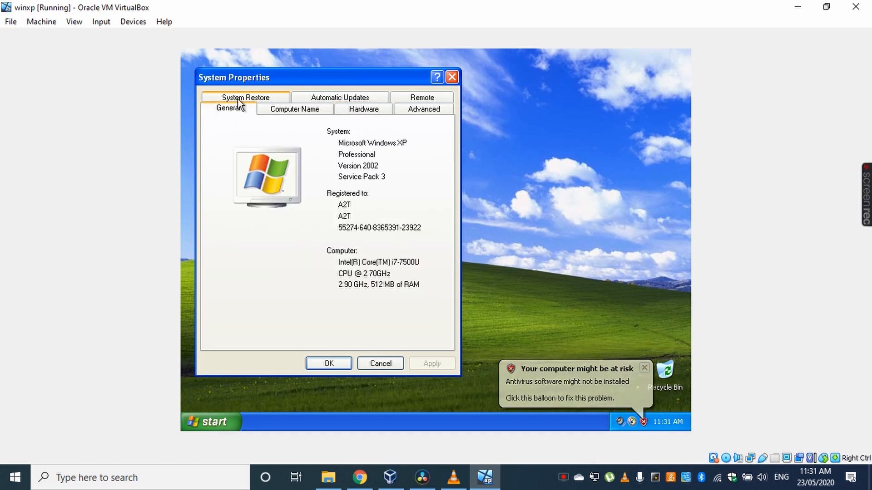
left_click(239, 99)
left_click(452, 77)
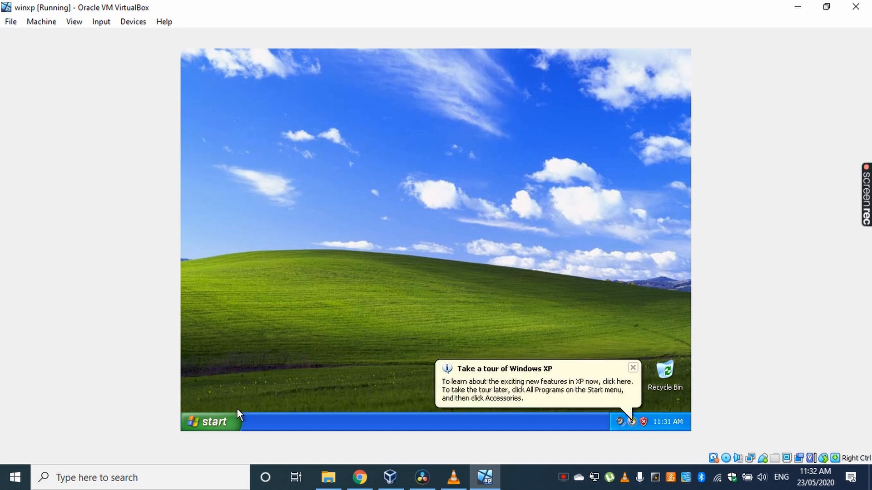
- Restart the Windows XP guest system
left_click(231, 421)
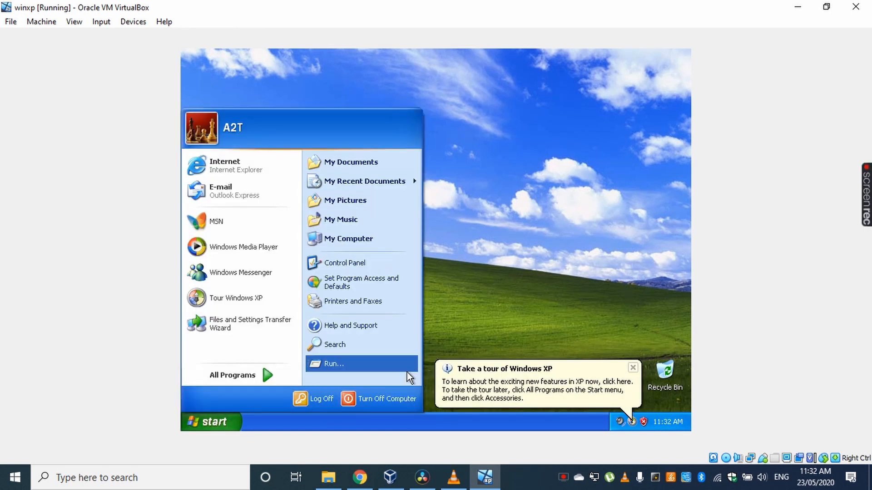
left_click(347, 399)
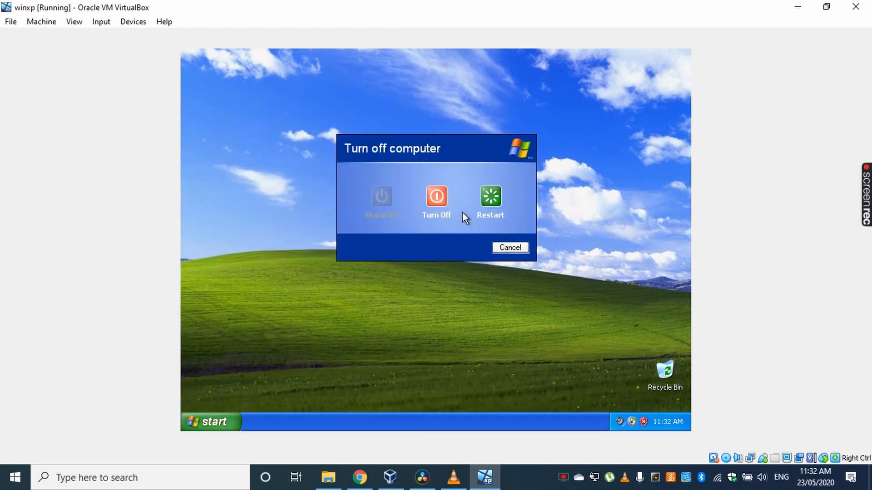
left_click(488, 200)
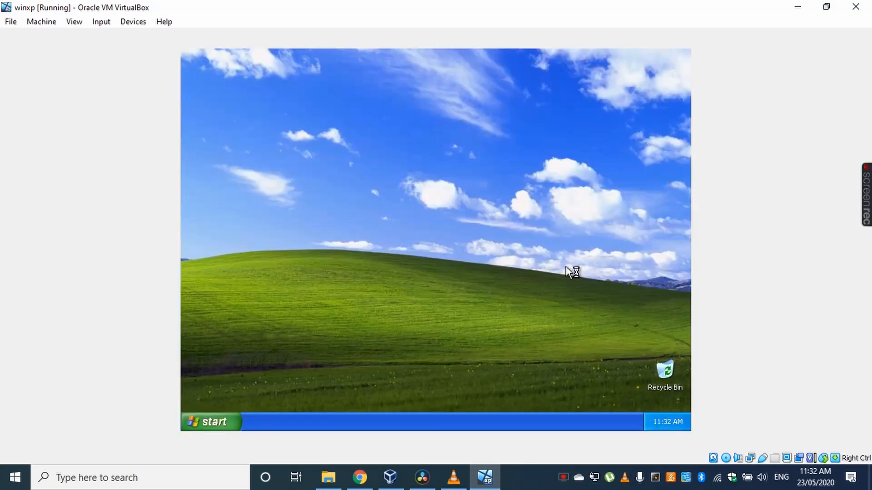
- Shut down the Windows XP guest system completely
left_click(210, 422)
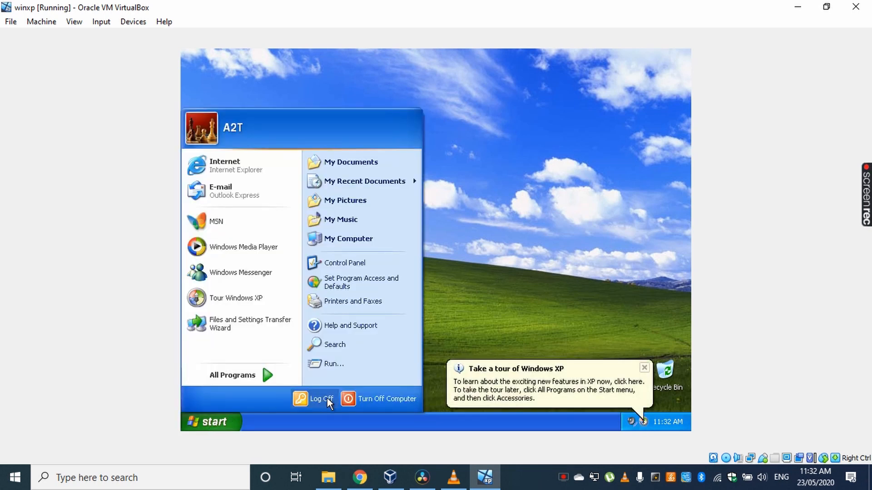
left_click(348, 402)
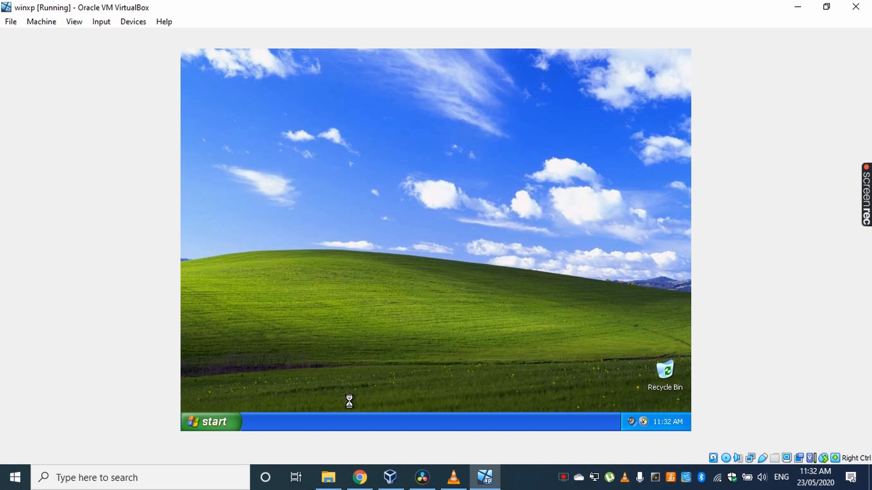
left_click(439, 201)
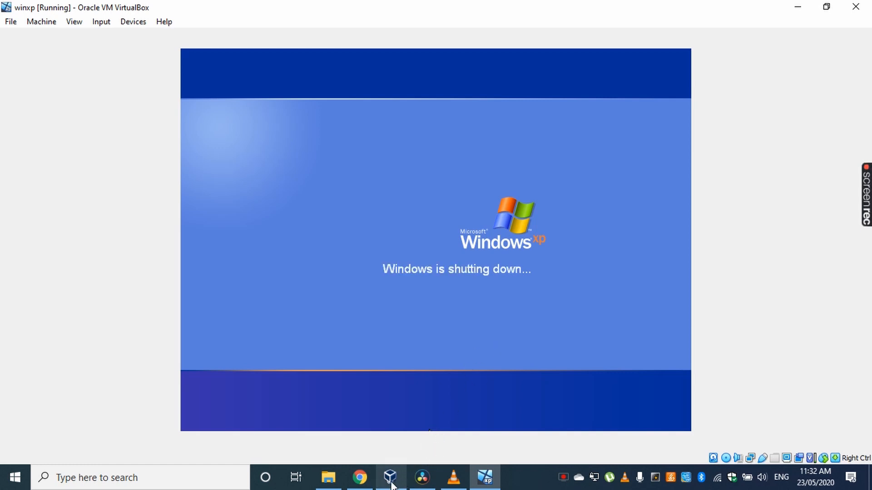
- In VirtualBox Manager, make Hard Disk the first device in winxp's boot order, save the settings and start the machine
mouse_move(392, 484)
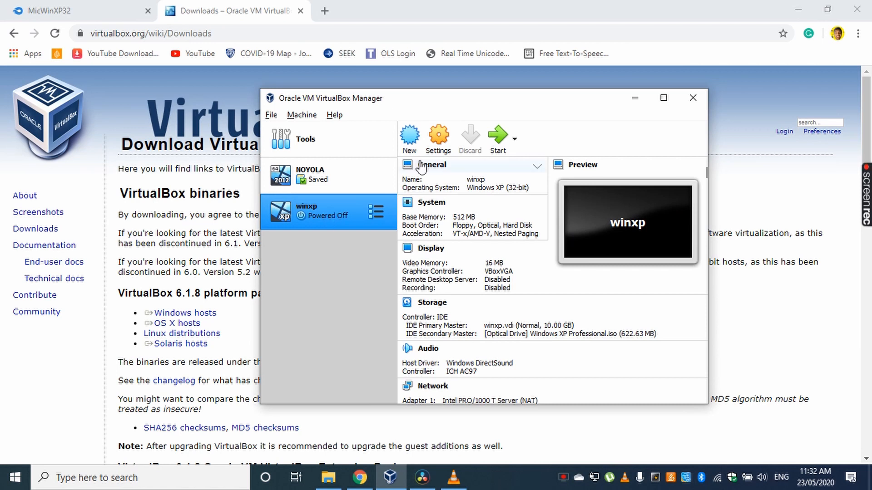
left_click(440, 138)
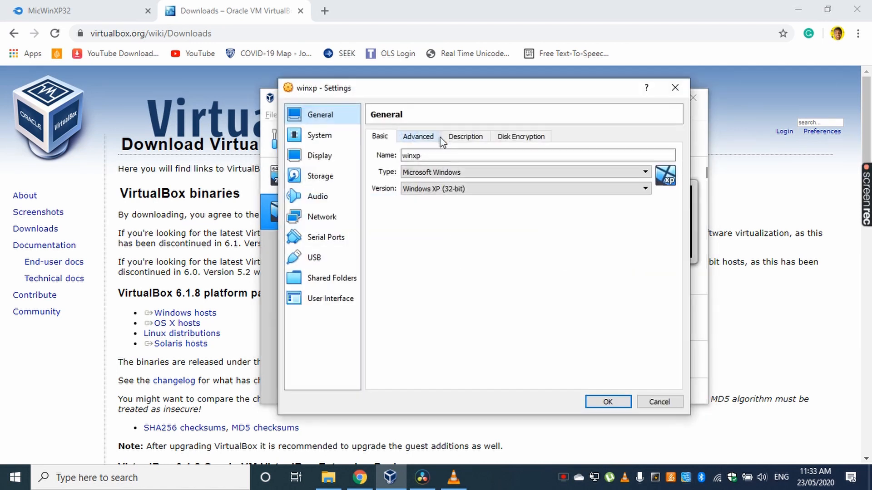
left_click(324, 138)
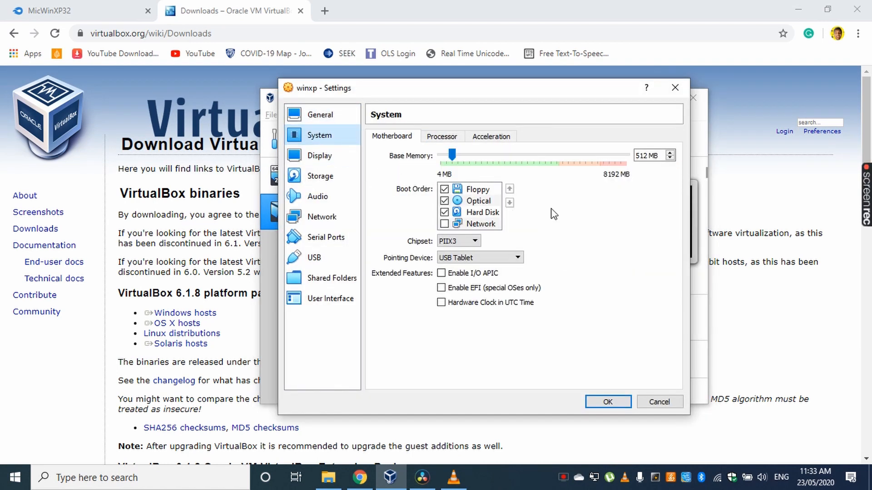
left_click(479, 190)
left_click(477, 202)
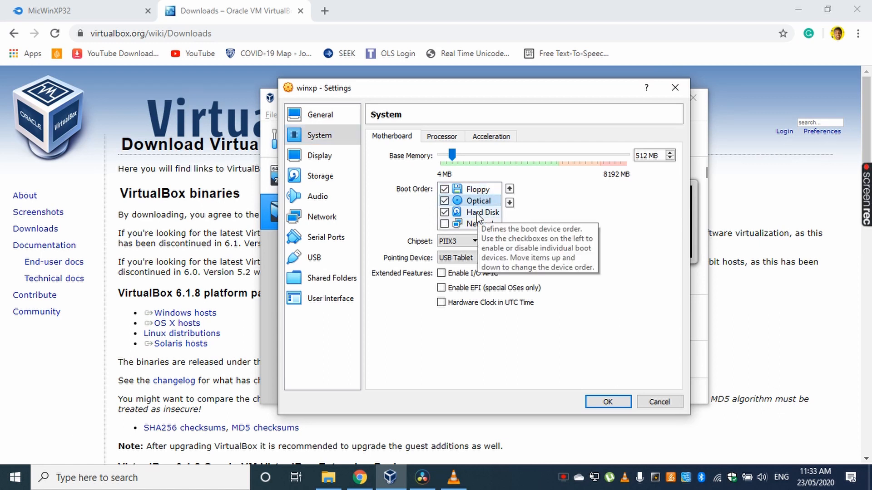
left_click(478, 213)
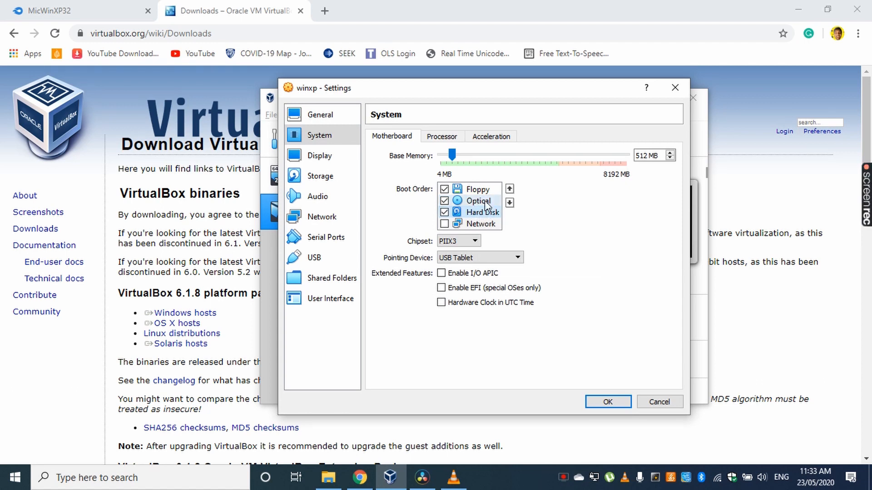
left_click(474, 202)
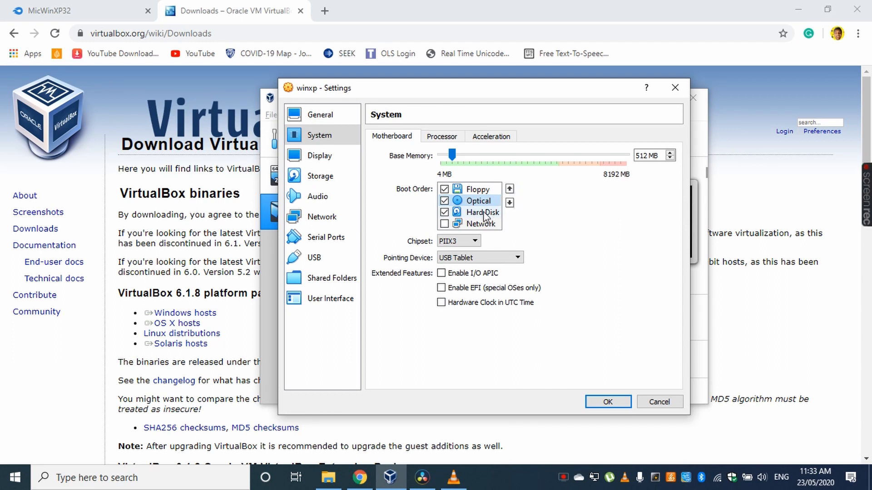
left_click(479, 212)
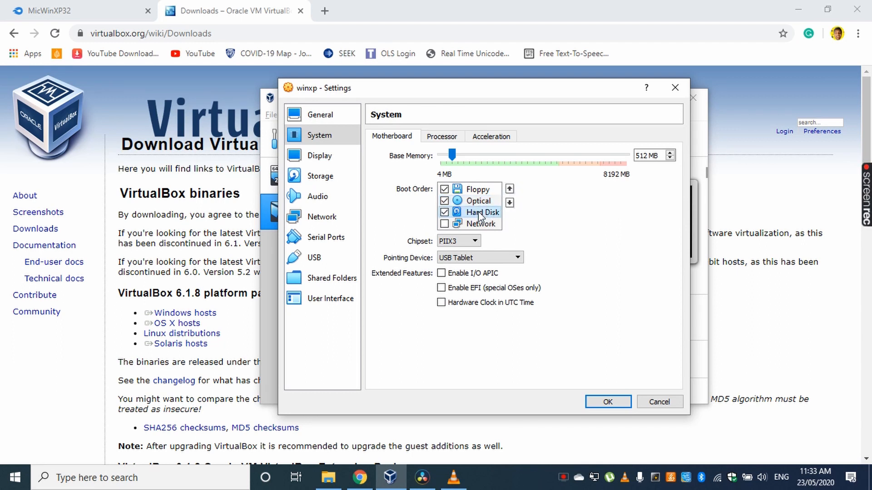
left_click(510, 188)
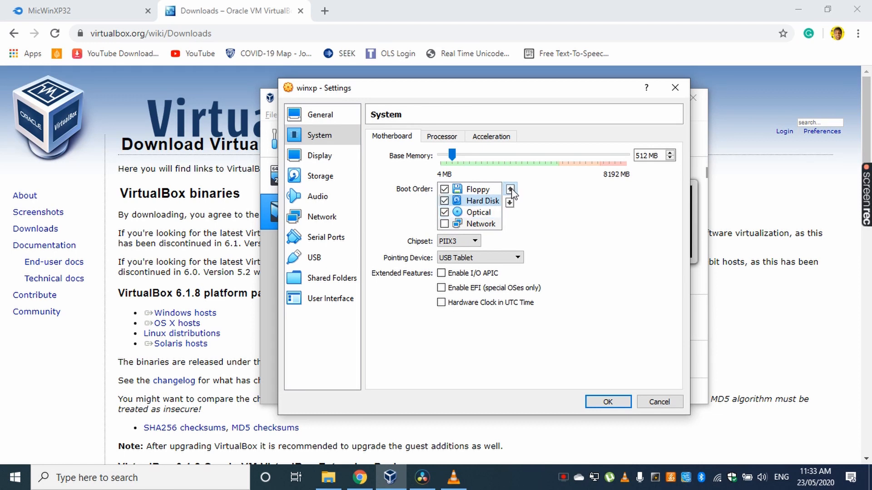
left_click(510, 190)
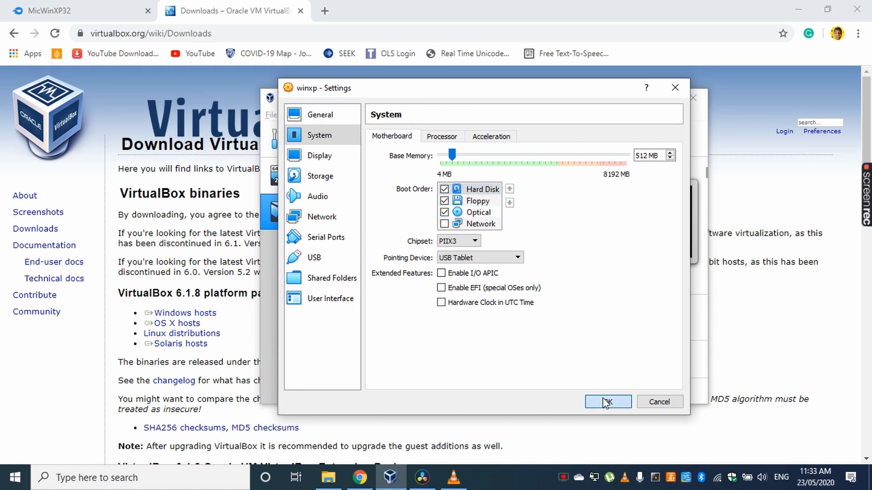
left_click(604, 402)
left_click(500, 147)
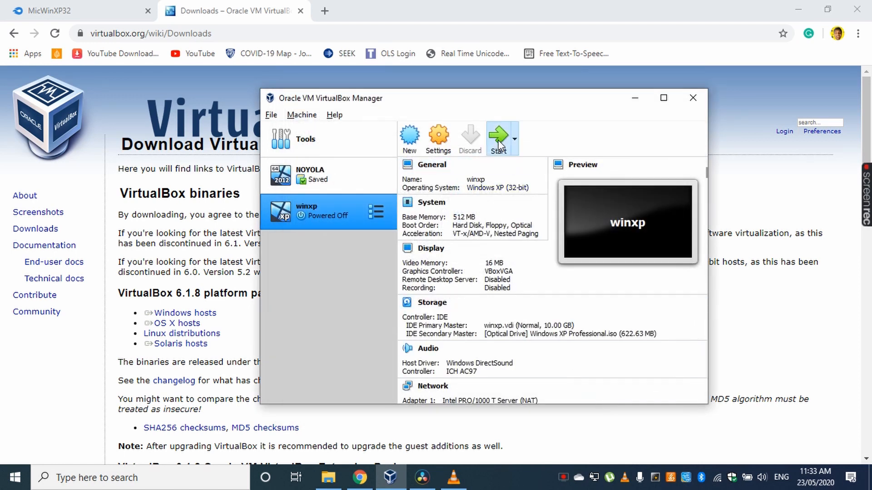